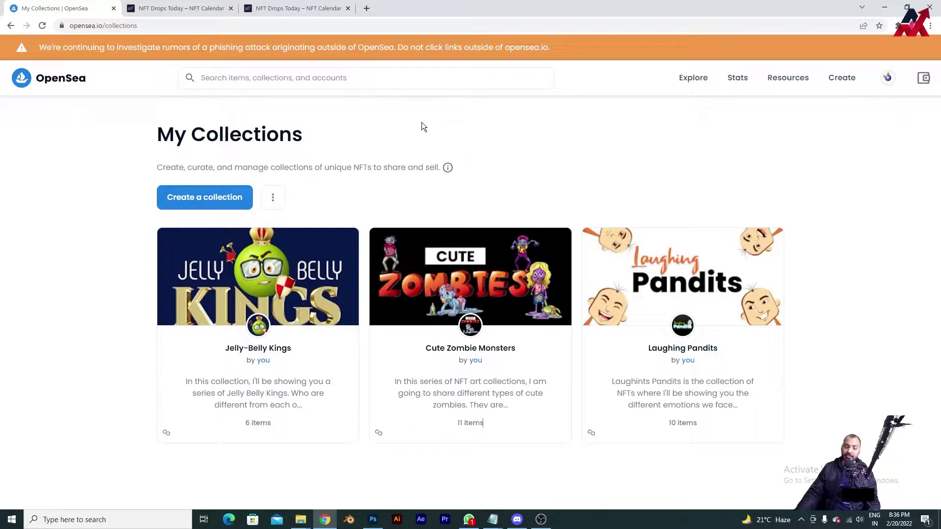
- Switch to NFT Calendar and scroll through today's drops
left_click(191, 8)
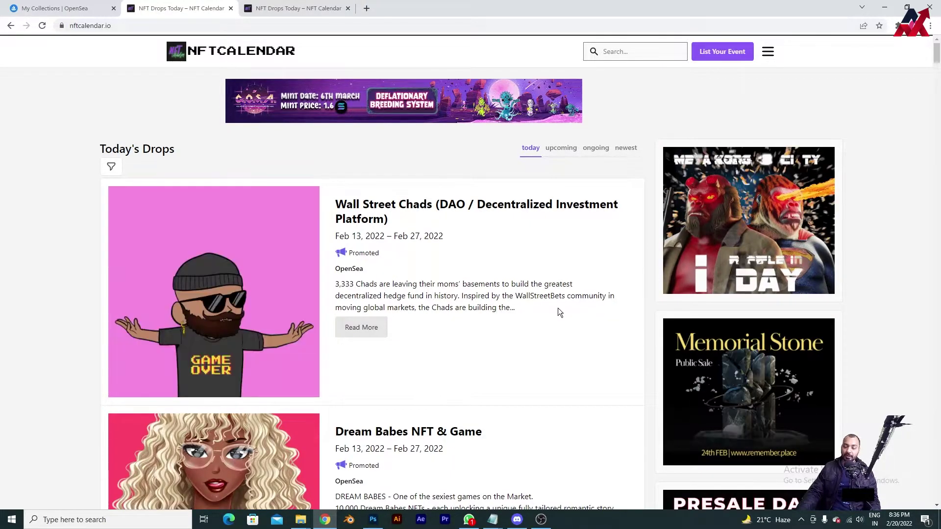
scroll(358, 303, "down", 7)
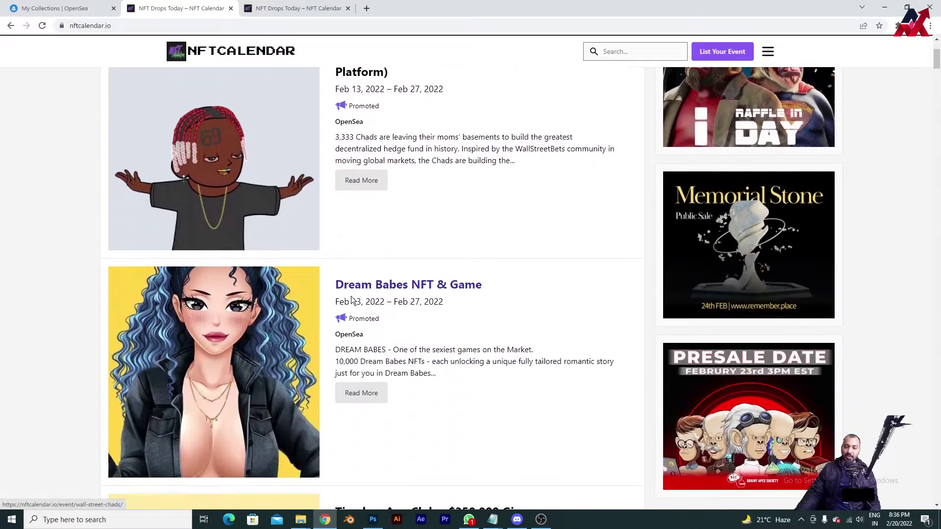
scroll(358, 306, "down", 9)
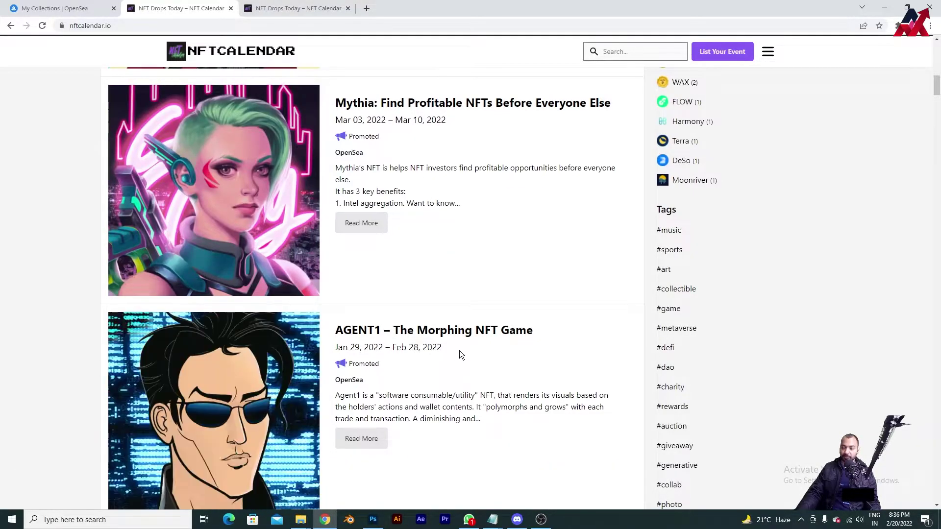
scroll(463, 342, "up", 11)
scroll(462, 342, "up", 5)
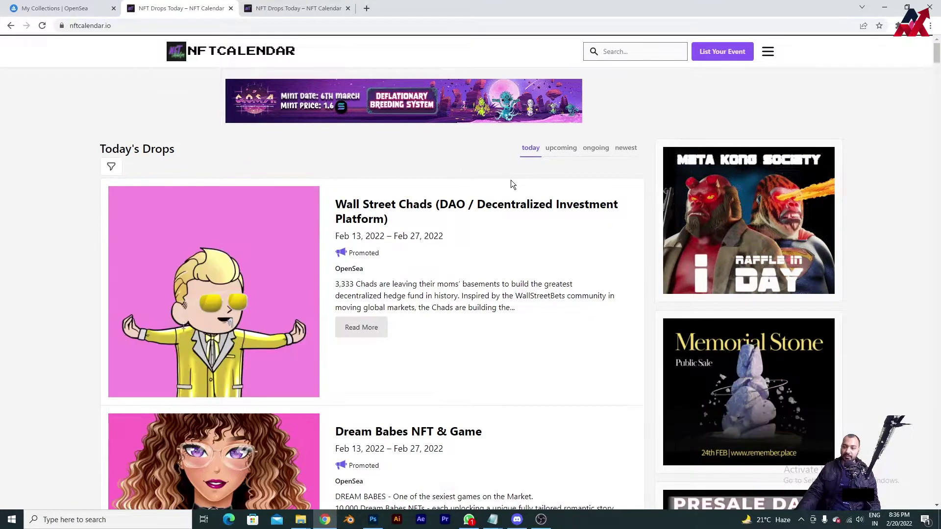
- Browse the upcoming drops list, then go back to Today's Drops
left_click(566, 148)
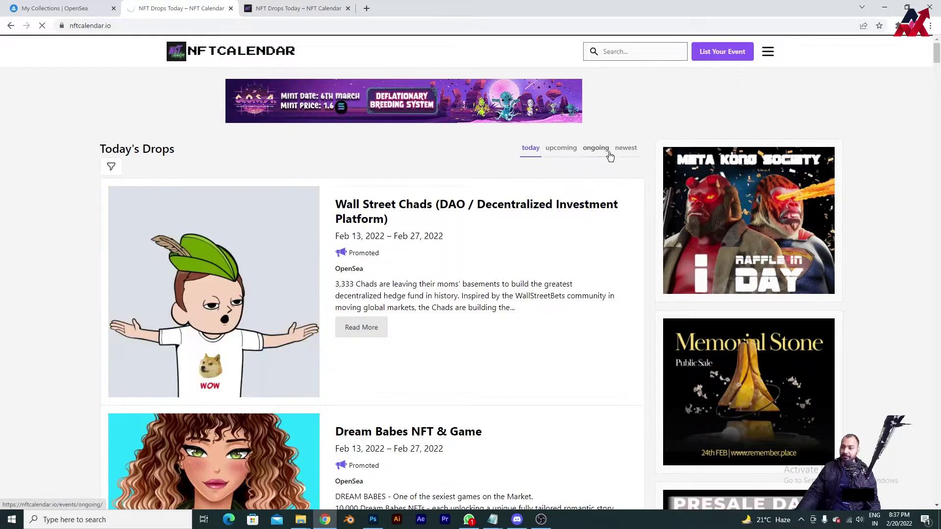
scroll(615, 291, "down", 7)
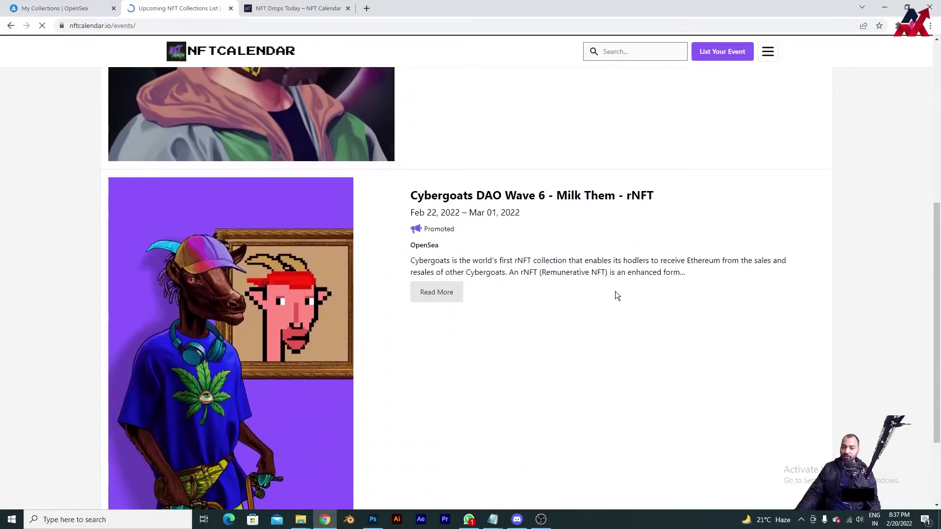
scroll(616, 295, "down", 8)
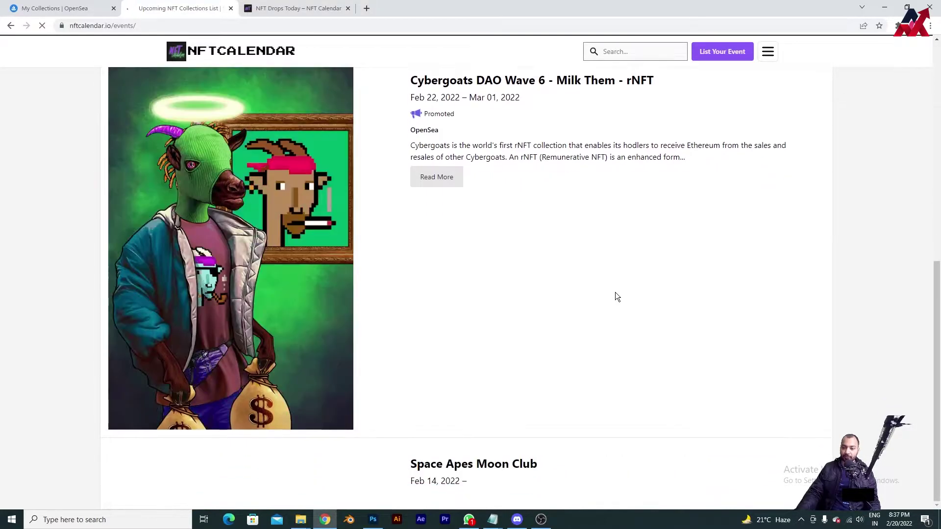
scroll(613, 289, "down", 6)
scroll(608, 289, "up", 15)
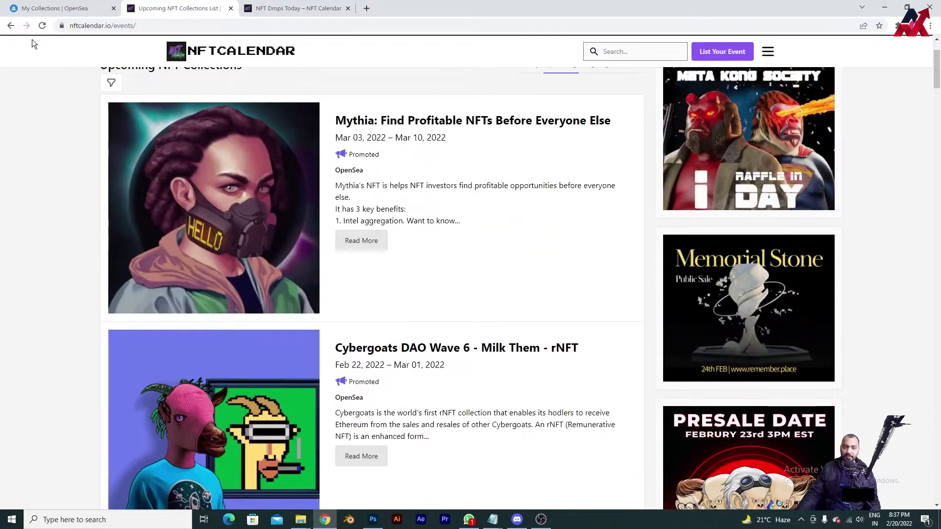
left_click(11, 25)
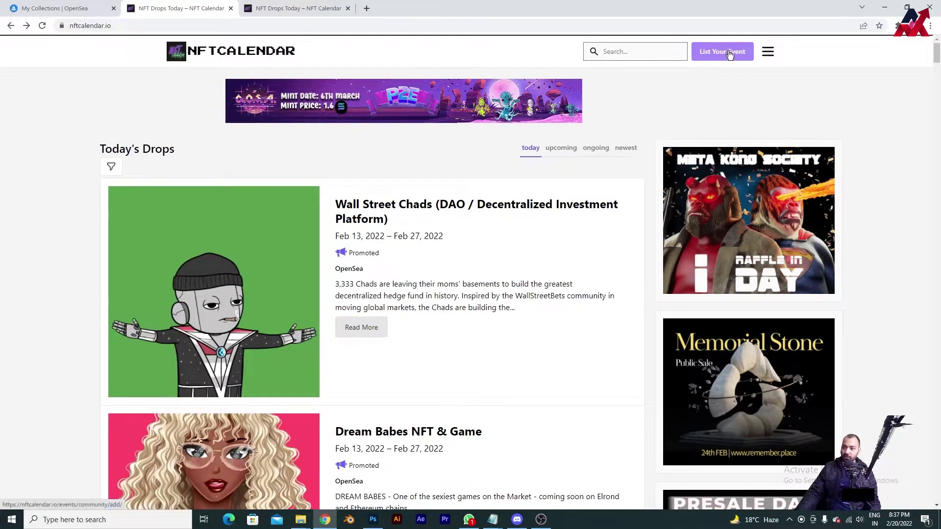
- Open the Submit Your Event form and enter 'Cute Zombie' as the event title, checking the name on OpenSea
left_click(706, 62)
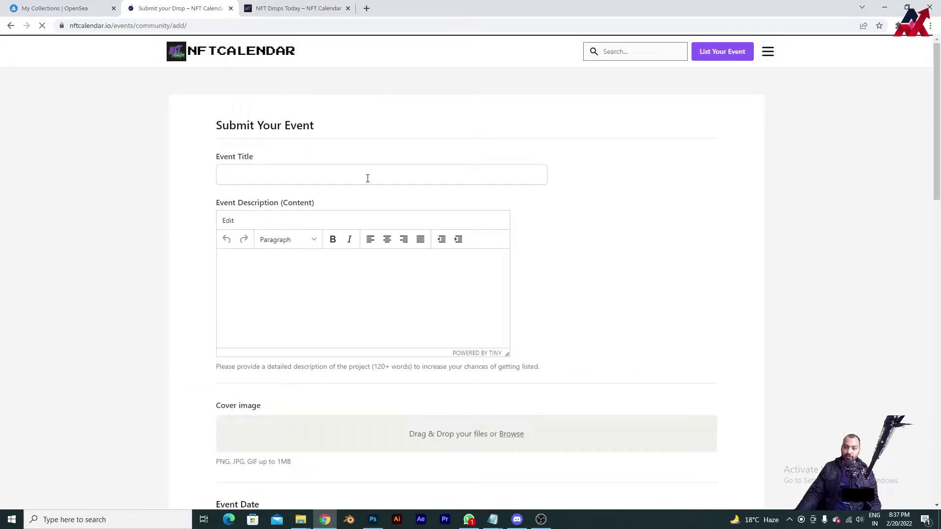
left_click(368, 179)
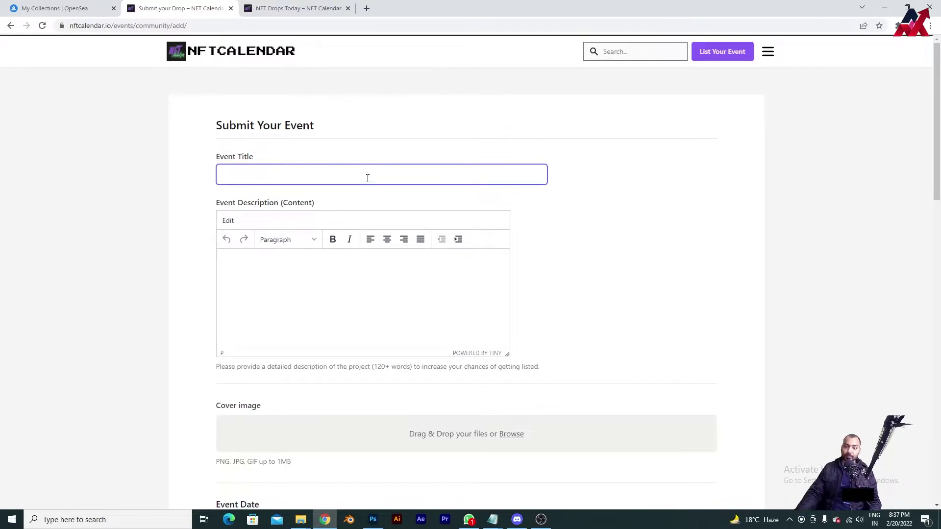
left_click(64, 8)
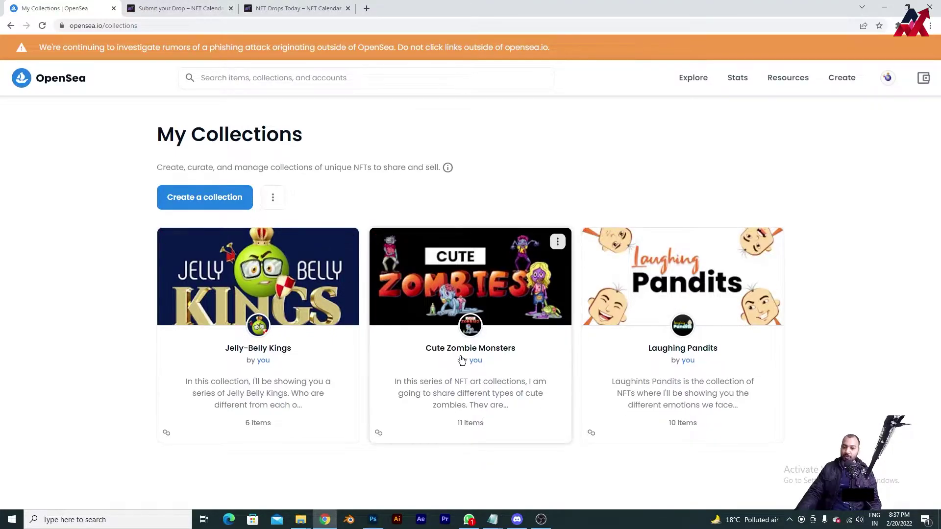
left_click(173, 7)
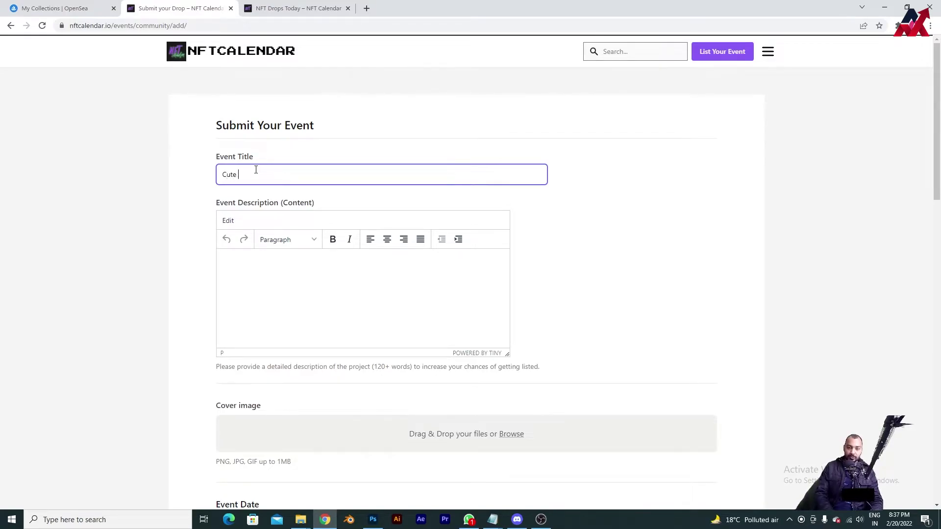
left_click(255, 170)
type("Cute Zombie")
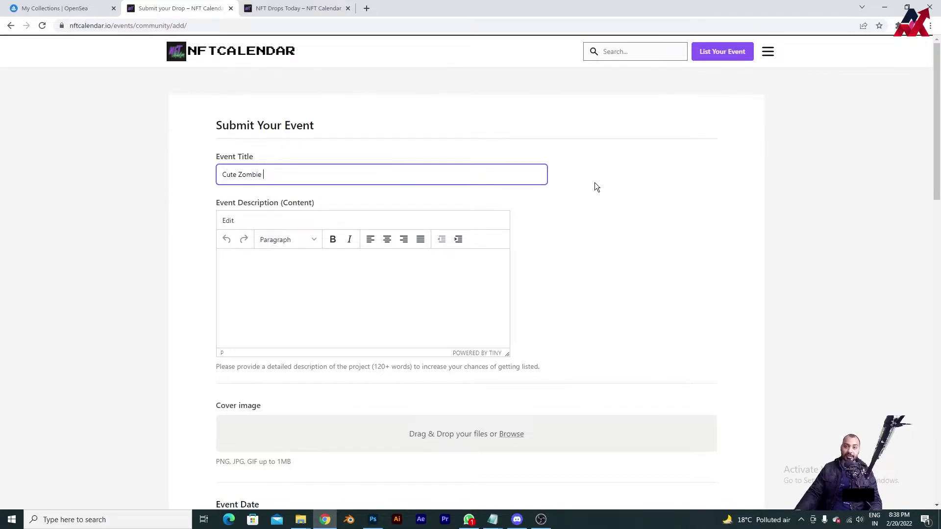
left_click(898, 25)
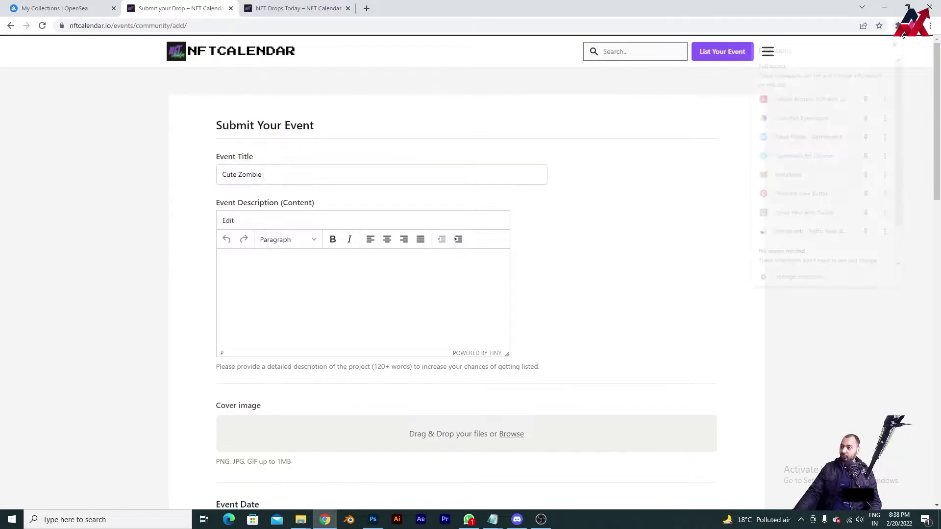
left_click(846, 239)
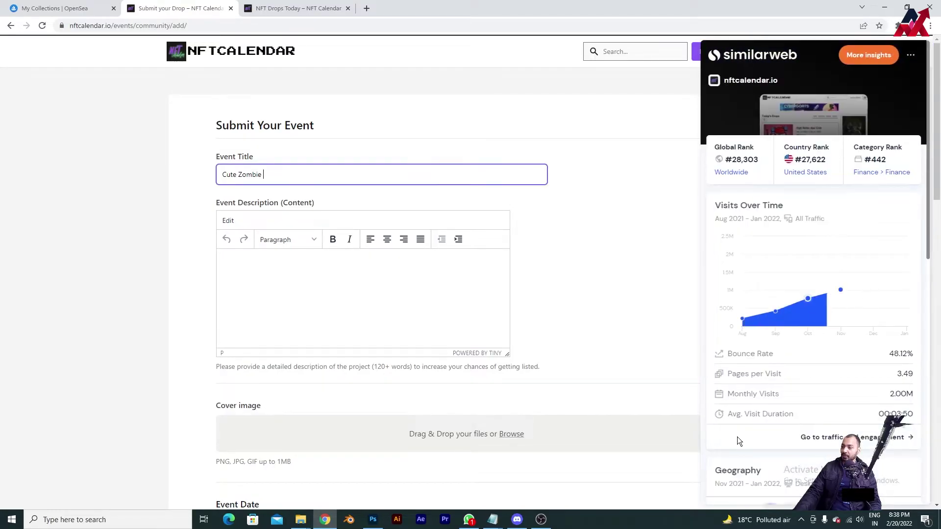
mouse_move(742, 326)
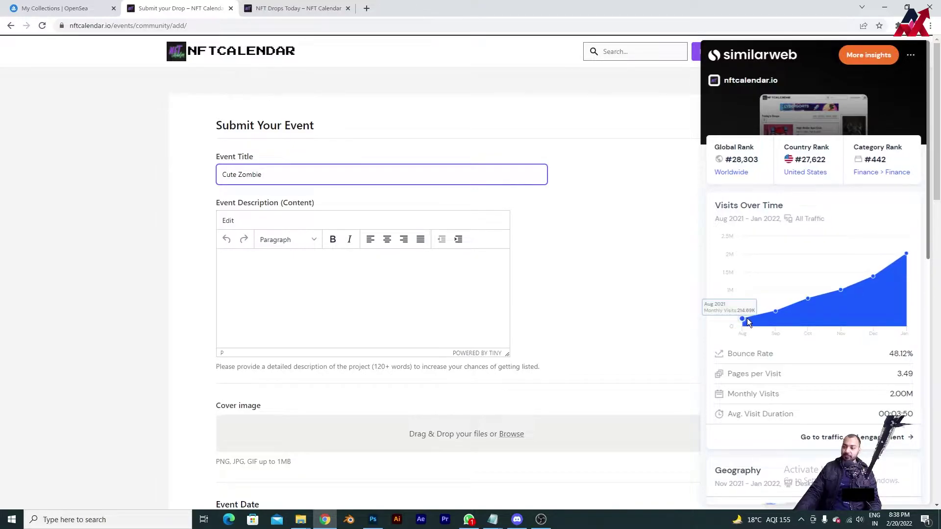
mouse_move(802, 301)
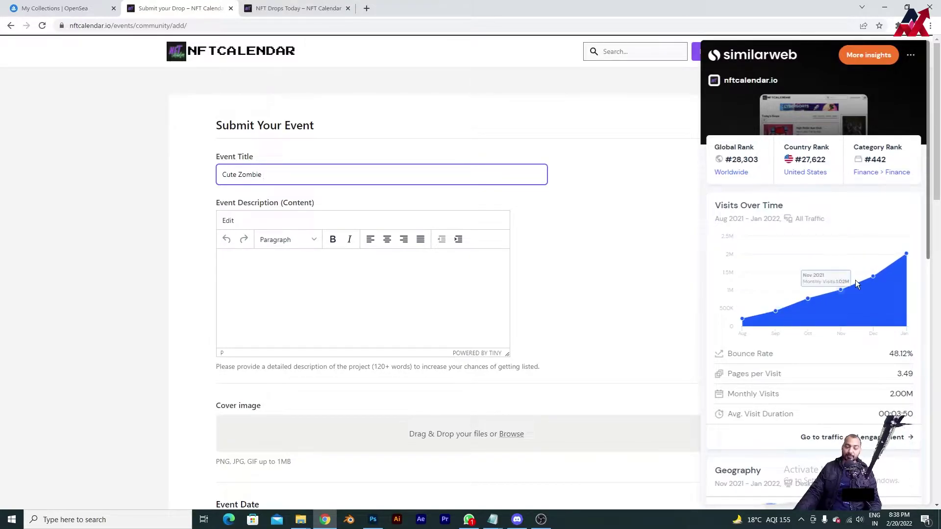
mouse_move(918, 257)
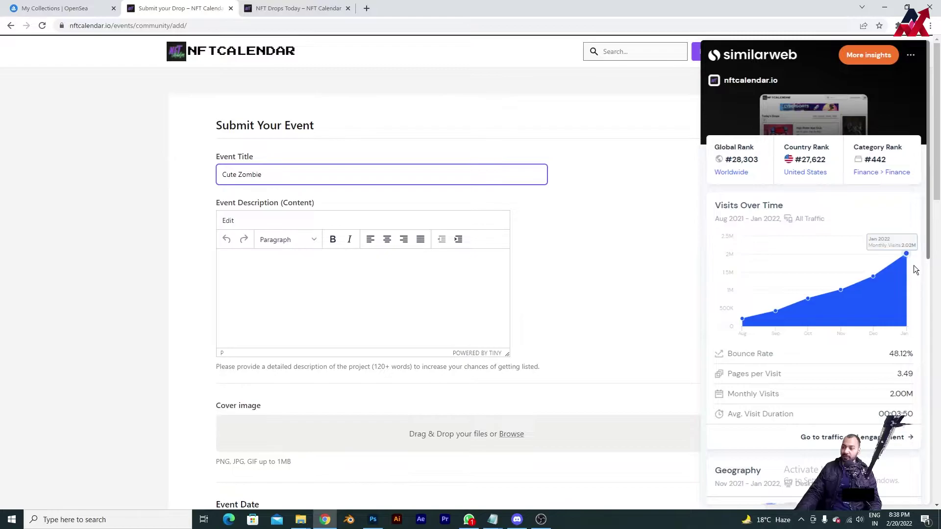
left_click(387, 172)
type("Cute Zombie ")
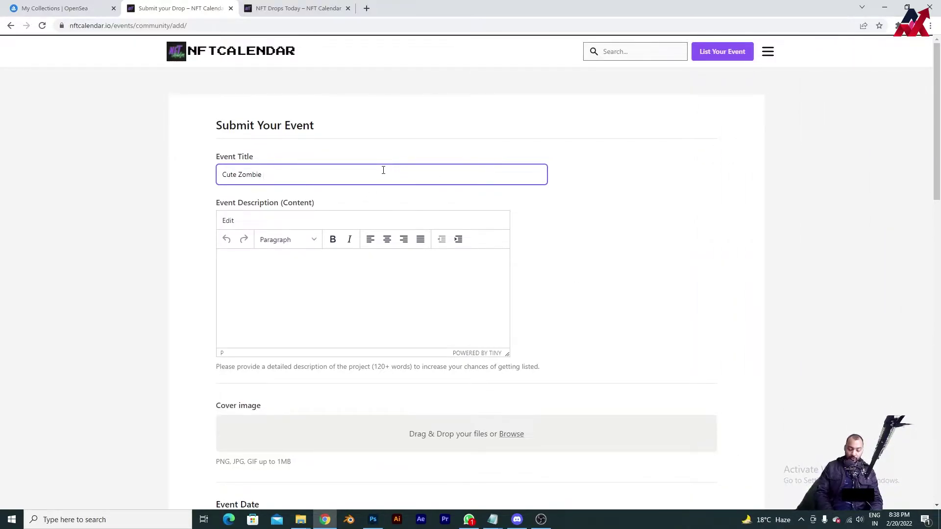
type("Monsters")
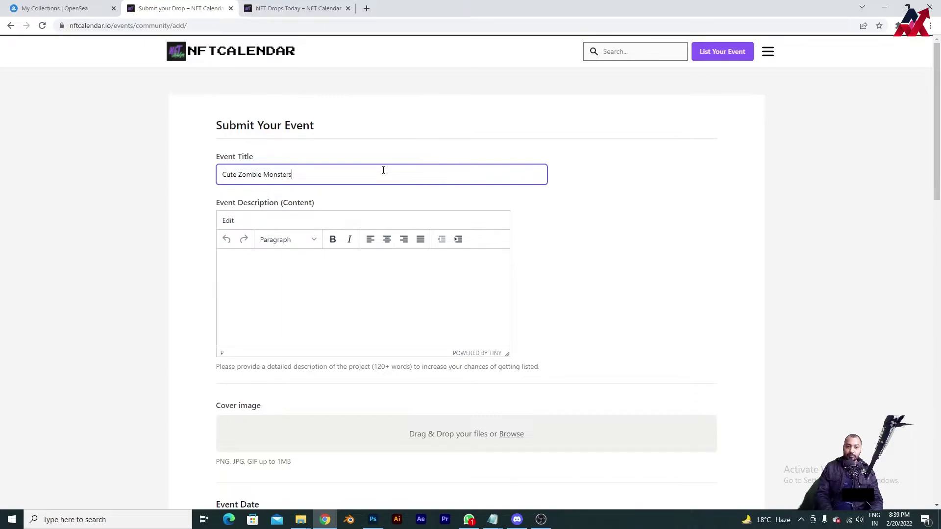
- Paste the Cute Zombie Monsters OpenSea collection description into Event Description
key("Tab")
scroll(435, 259, "down", 3)
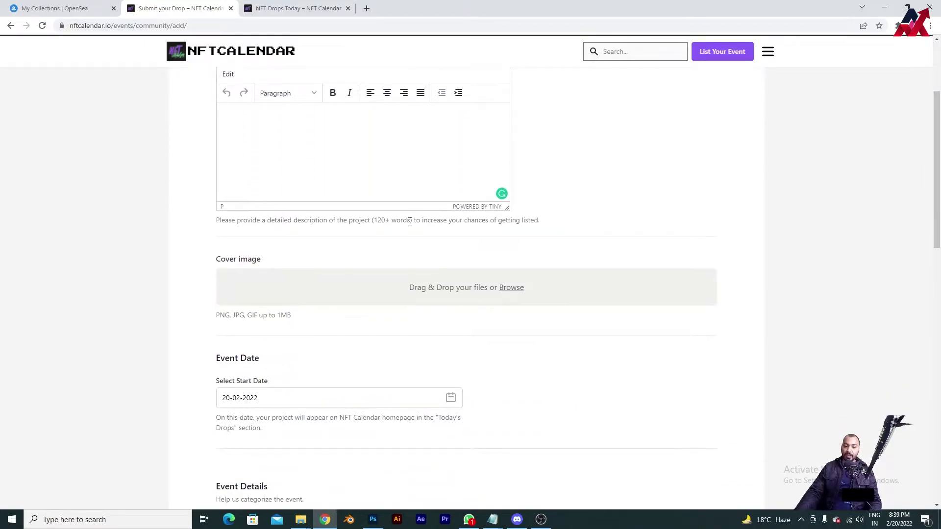
scroll(409, 218, "up", 3)
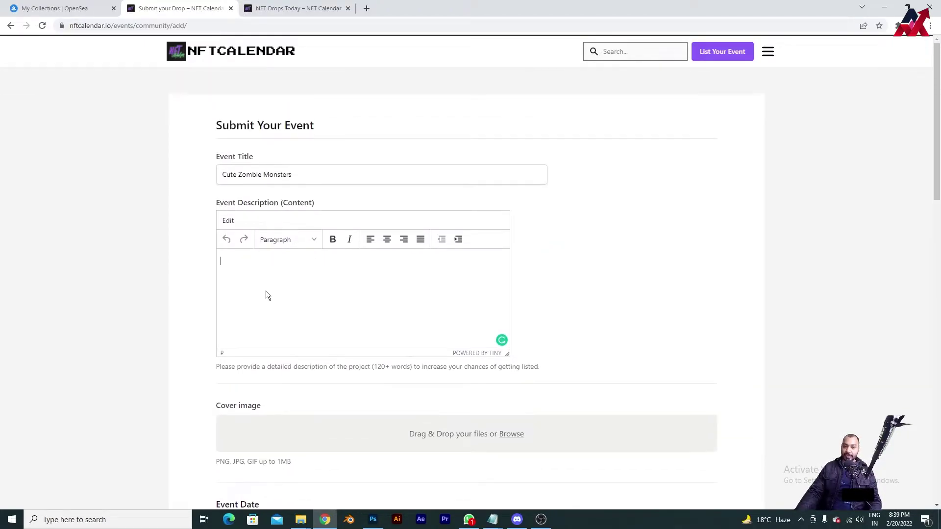
left_click(84, 7)
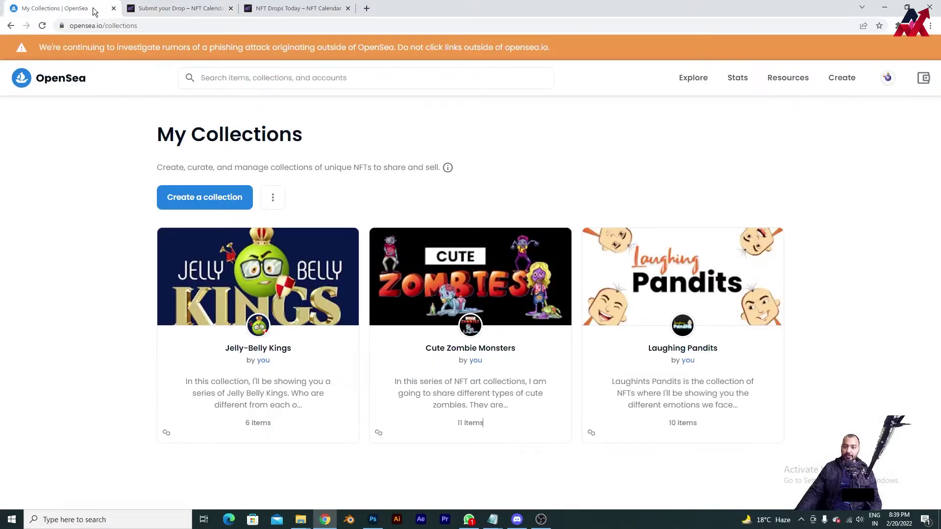
left_click(490, 390)
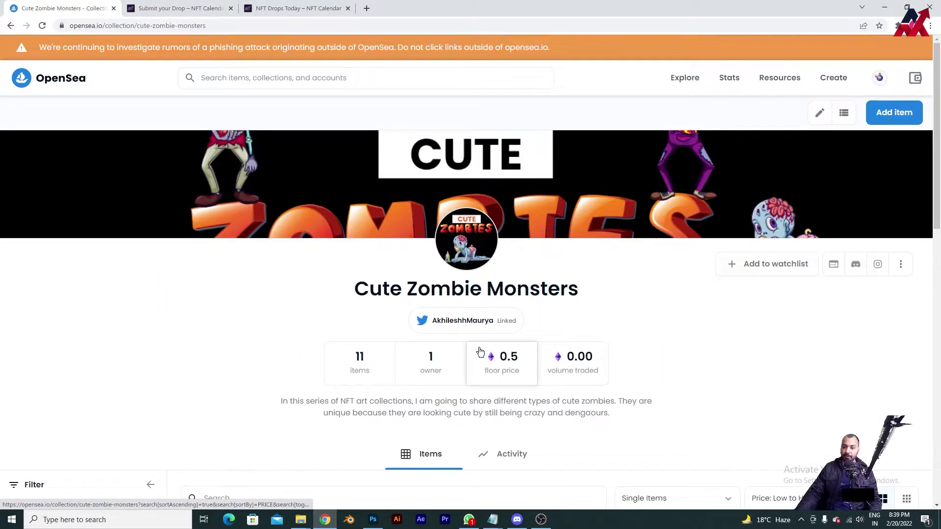
scroll(307, 257, "down", 4)
left_click_drag(283, 205, 612, 217)
key("ctrl+c")
left_click(157, 6)
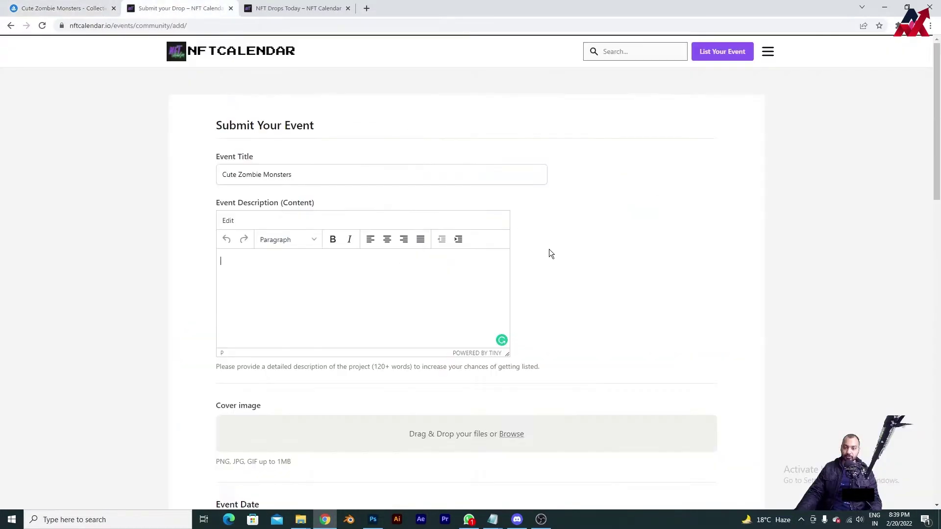
key("ctrl+v")
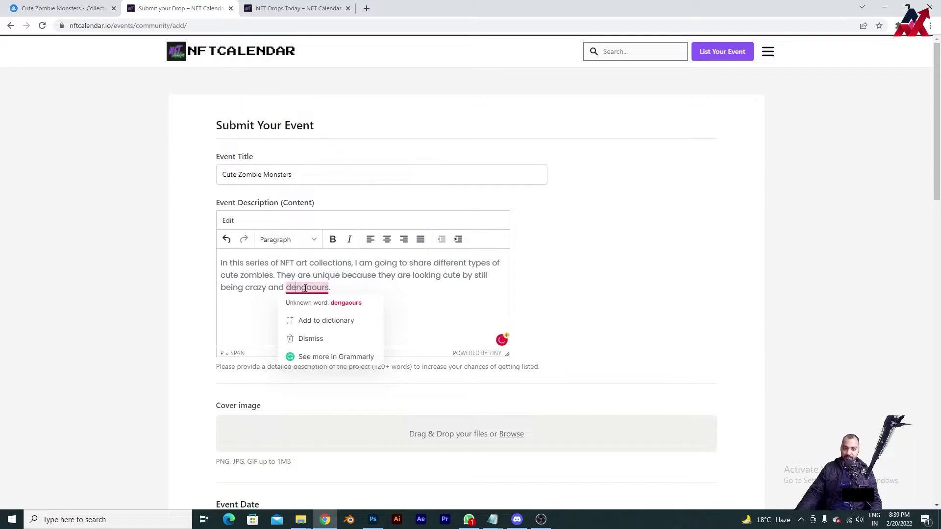
- Correct the misspelling 'dengaours' to 'dangerous' and scroll down to the Cover image section
left_click(305, 288)
key("BackSpace")
type("a")
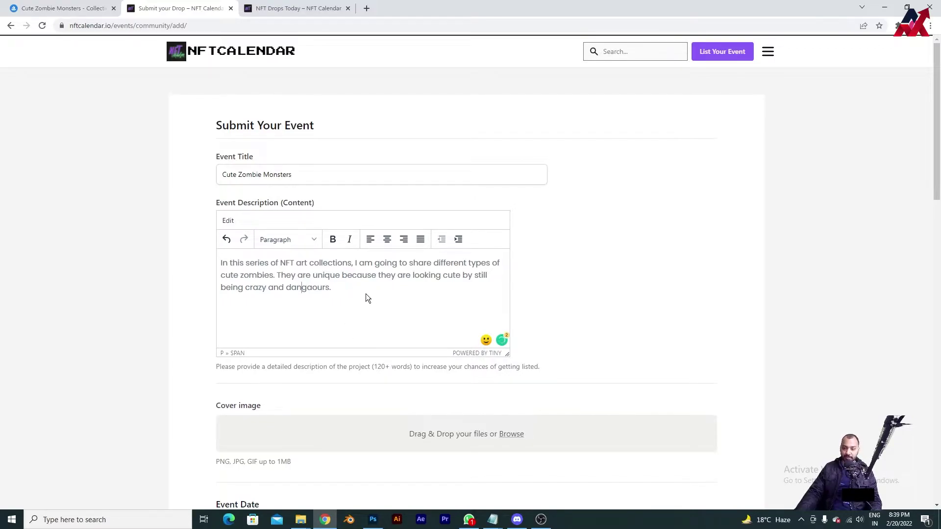
scroll(366, 294, "down", 2)
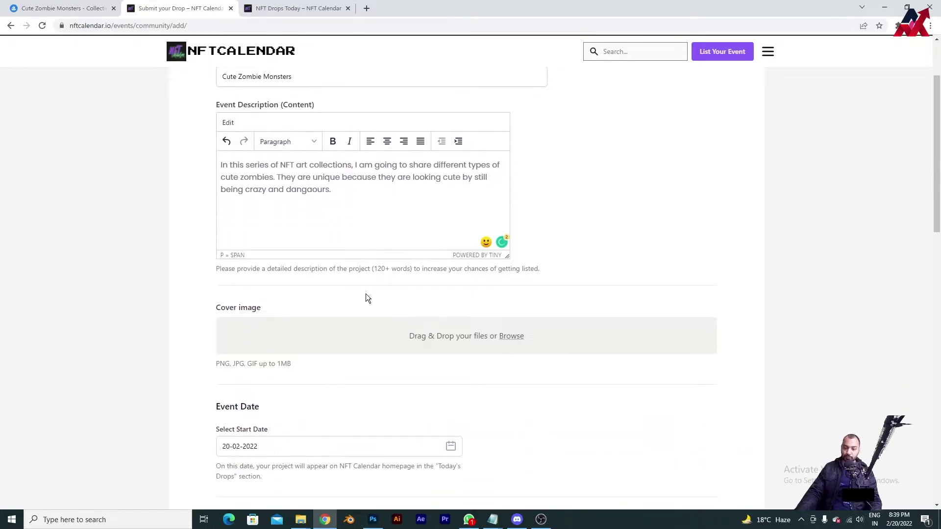
left_click(304, 207)
scroll(370, 206, "up", 2)
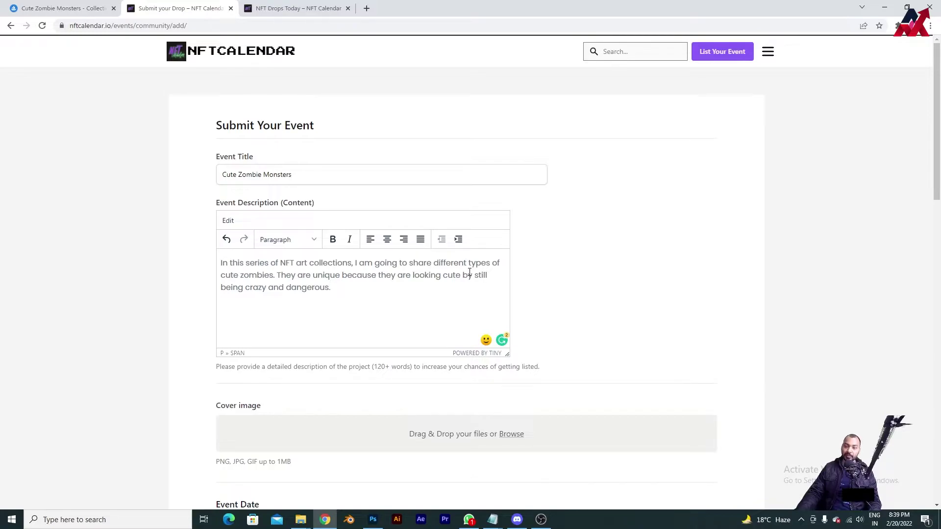
scroll(491, 272, "down", 1)
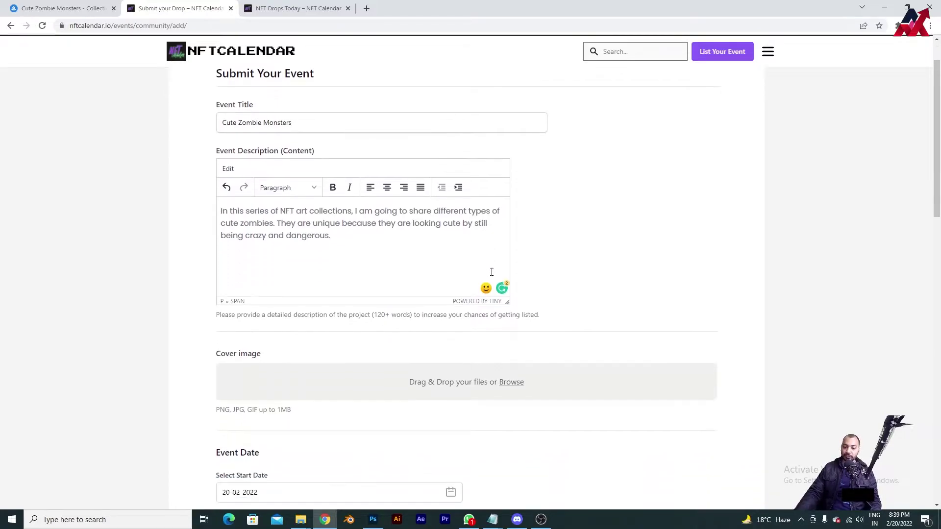
scroll(561, 303, "down", 1)
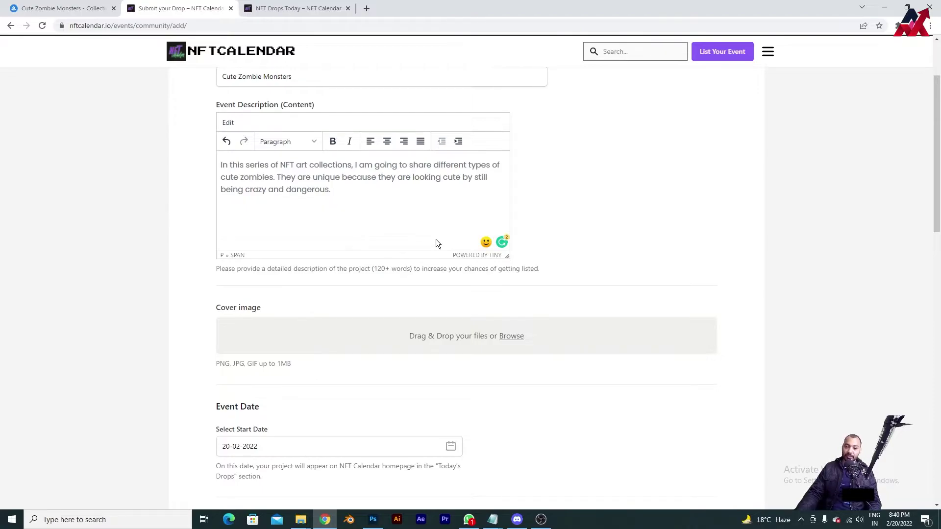
scroll(546, 333, "down", 3)
scroll(559, 325, "up", 1)
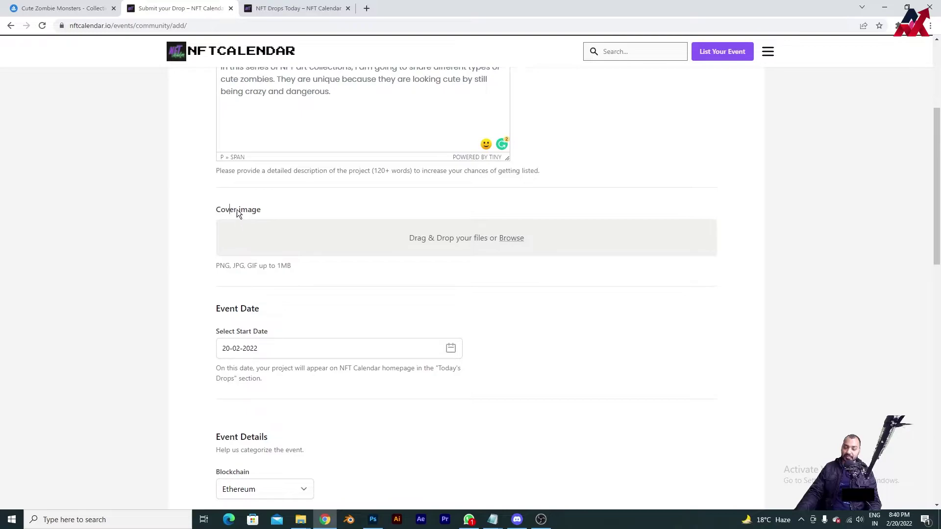
- Upload NFTCalender.jpg as the event's cover image
left_click(511, 238)
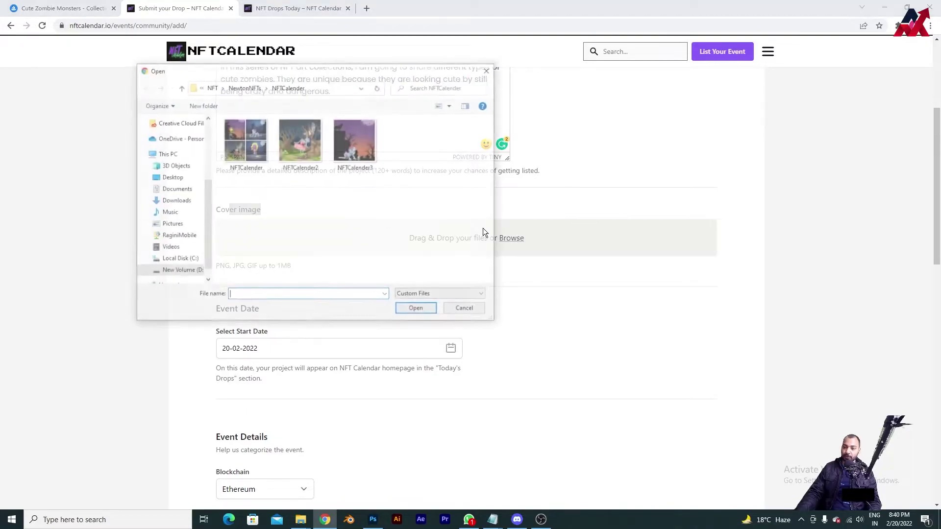
left_click(254, 163)
key("Right")
key("Right")
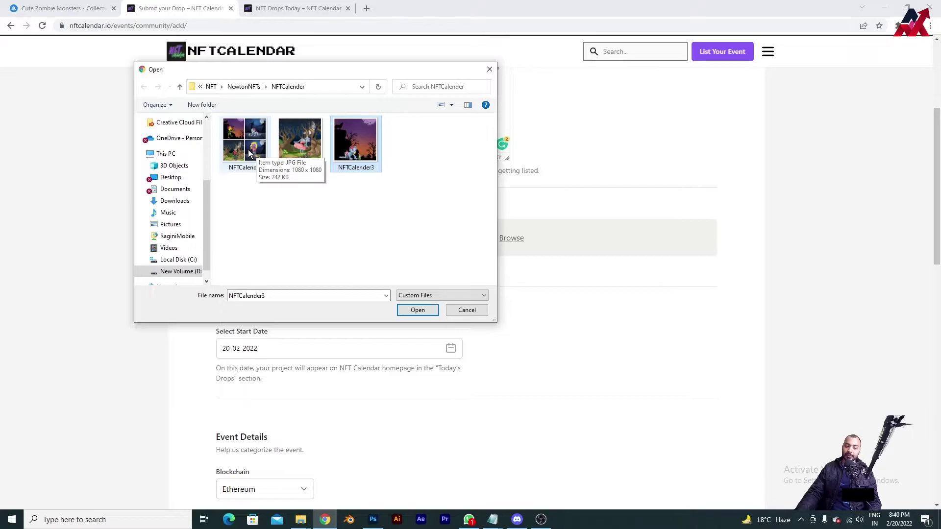
left_click(299, 195)
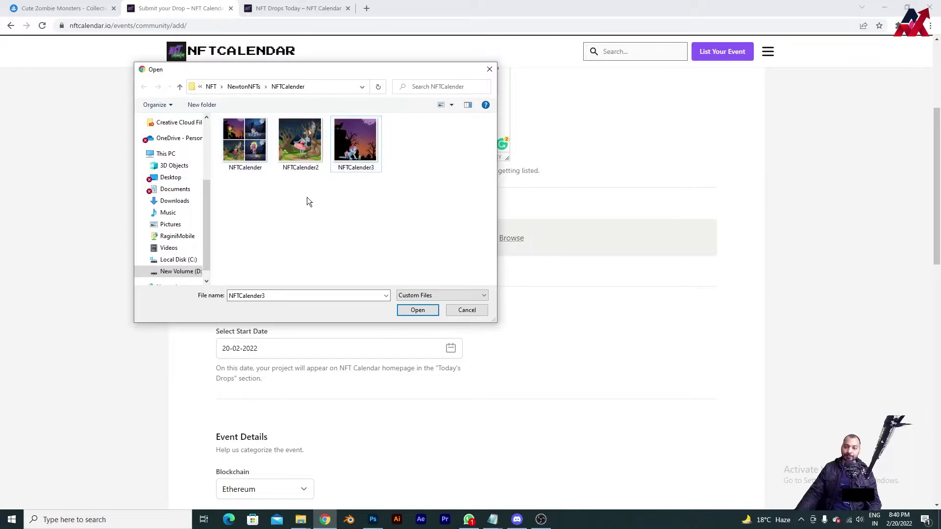
left_click(242, 137)
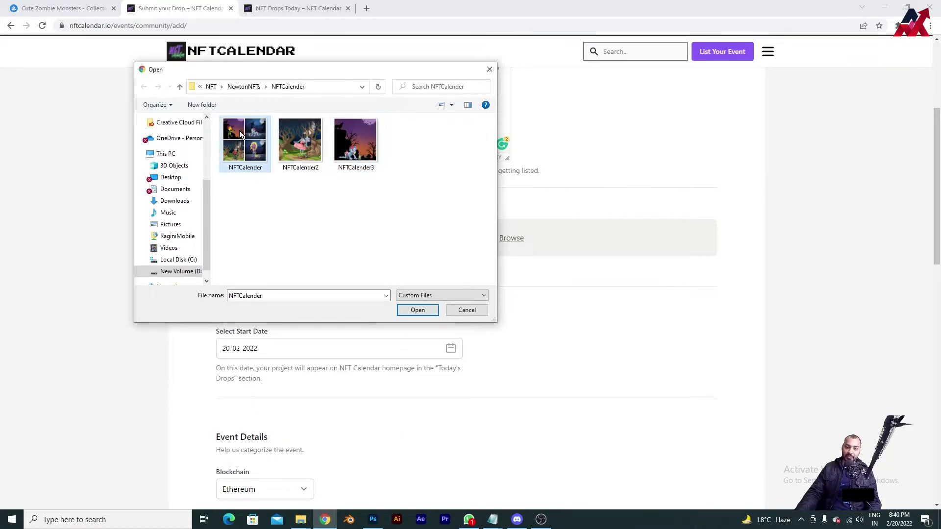
left_click(293, 216)
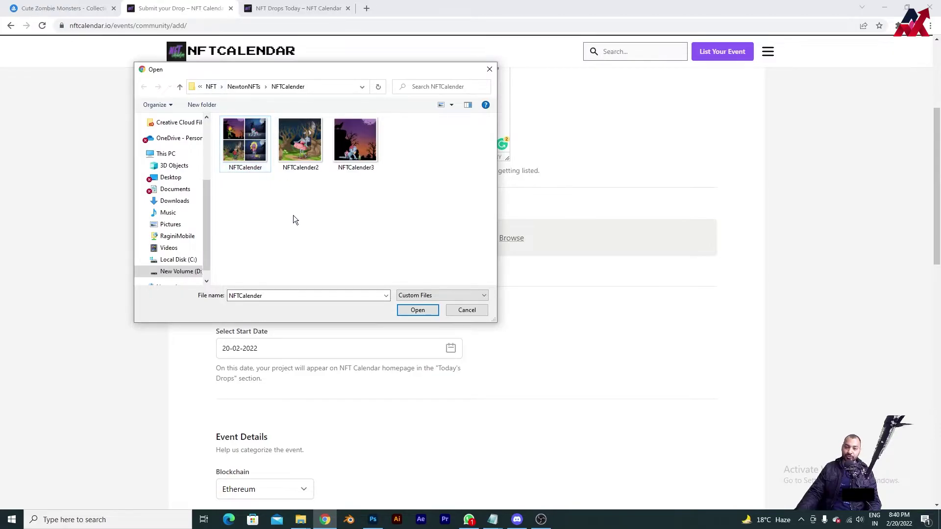
double_click(251, 144)
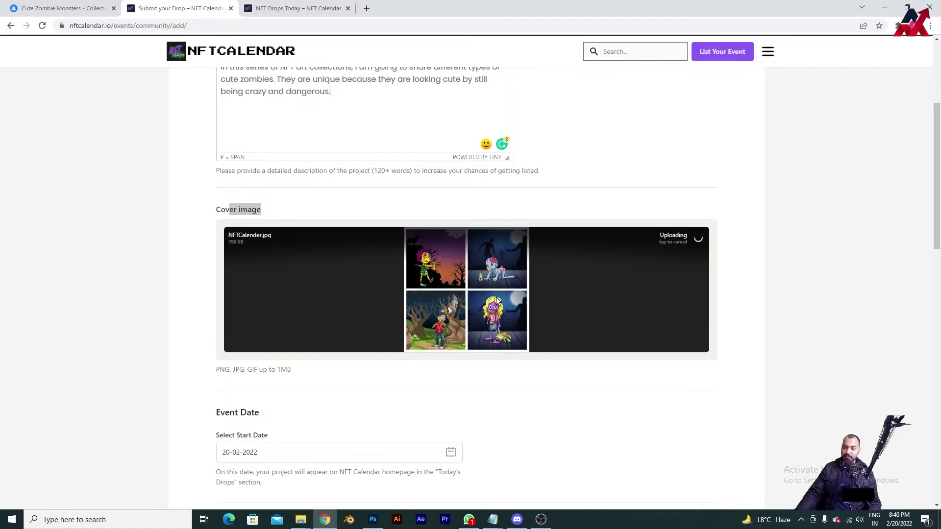
- Review the cover image hints: the 1MB size limit and allowed image formats
scroll(496, 303, "down", 1)
scroll(496, 303, "down", 2)
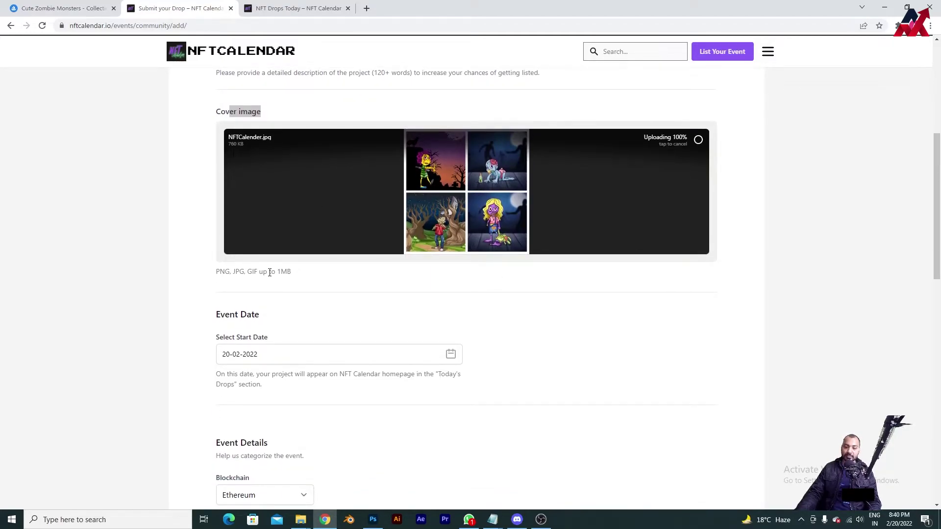
left_click_drag(277, 273, 288, 273)
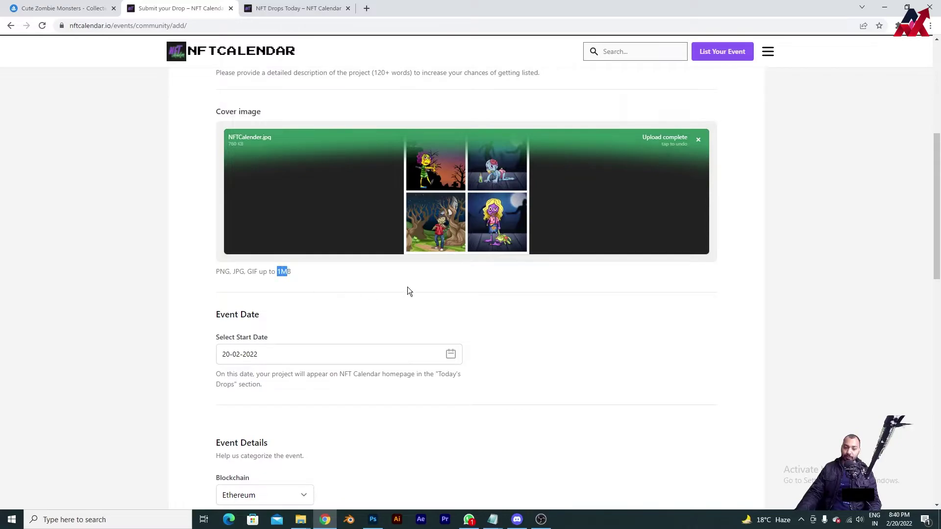
left_click_drag(216, 273, 219, 273)
left_click(251, 274)
left_click_drag(216, 273, 293, 279)
left_click(321, 272)
scroll(432, 272, "down", 1)
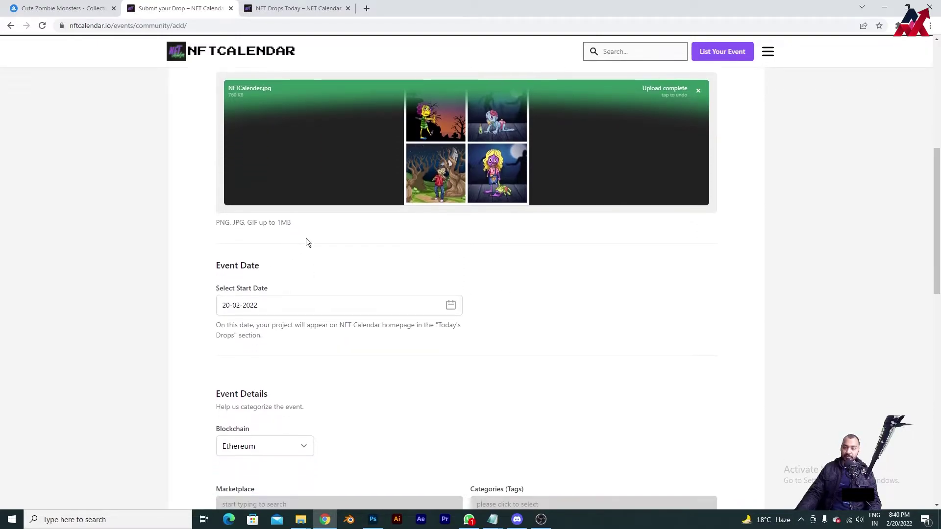
left_click_drag(216, 223, 269, 223)
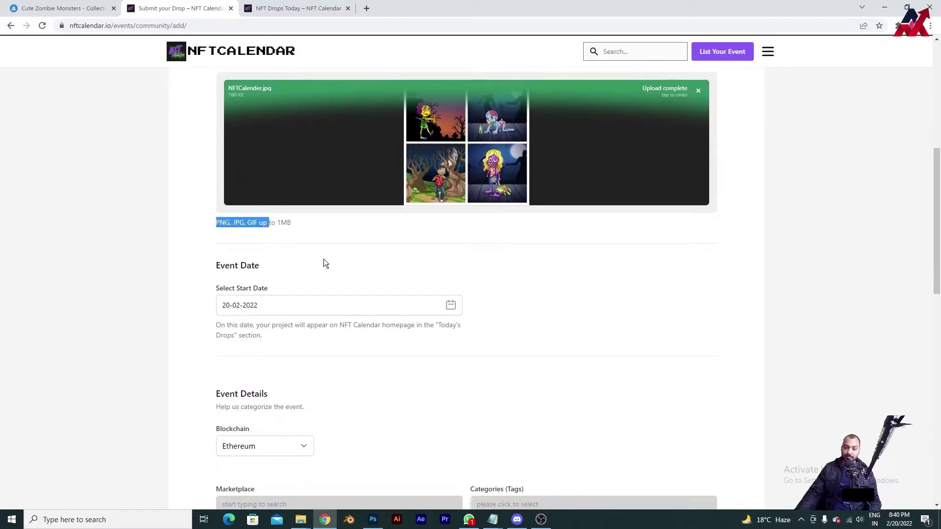
left_click(452, 299)
scroll(513, 291, "down", 1)
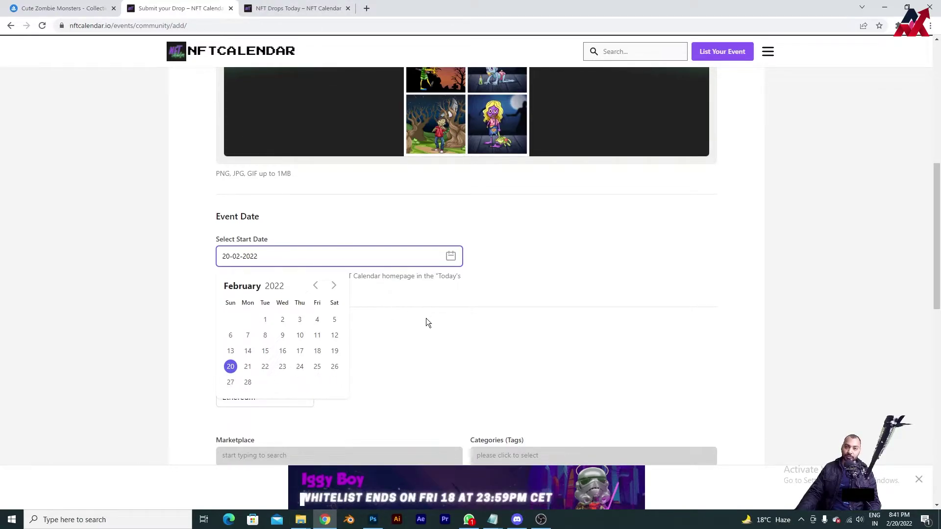
scroll(392, 327, "down", 2)
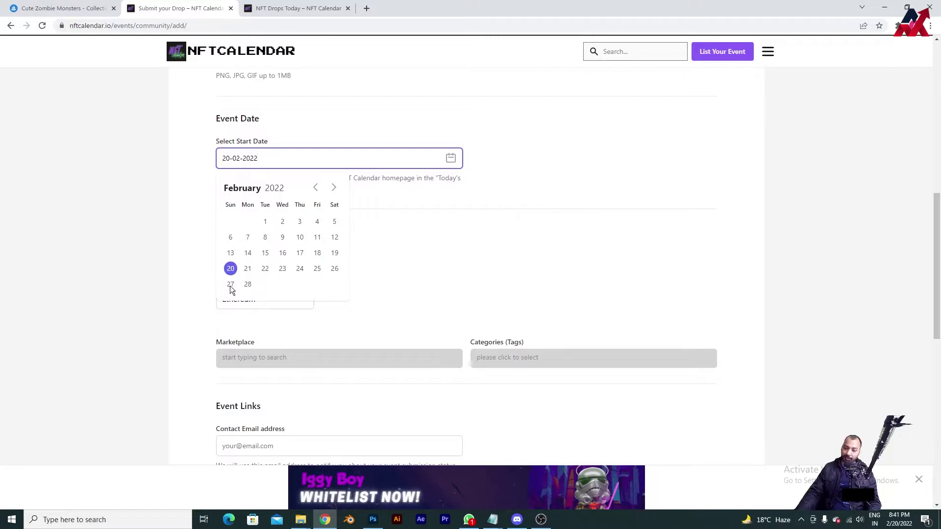
key("Escape")
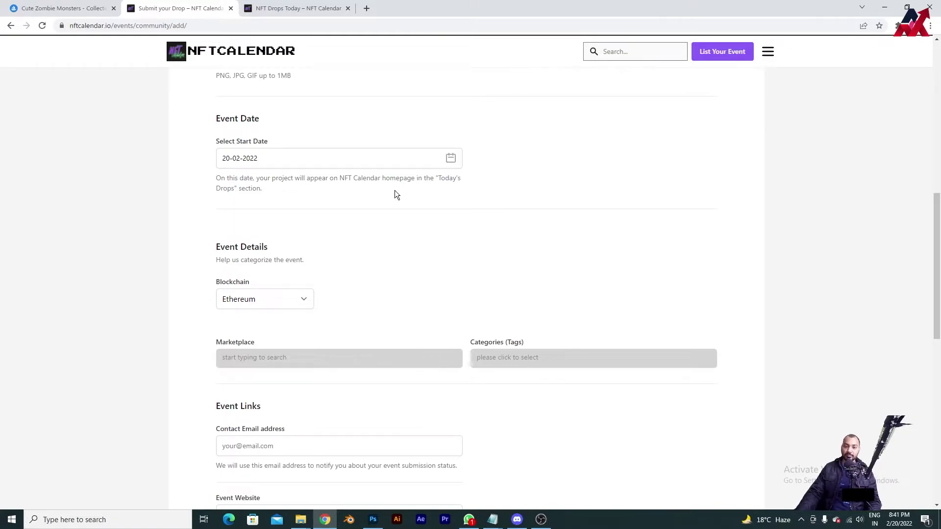
- Set the event's blockchain to Polygon
scroll(396, 194, "down", 1)
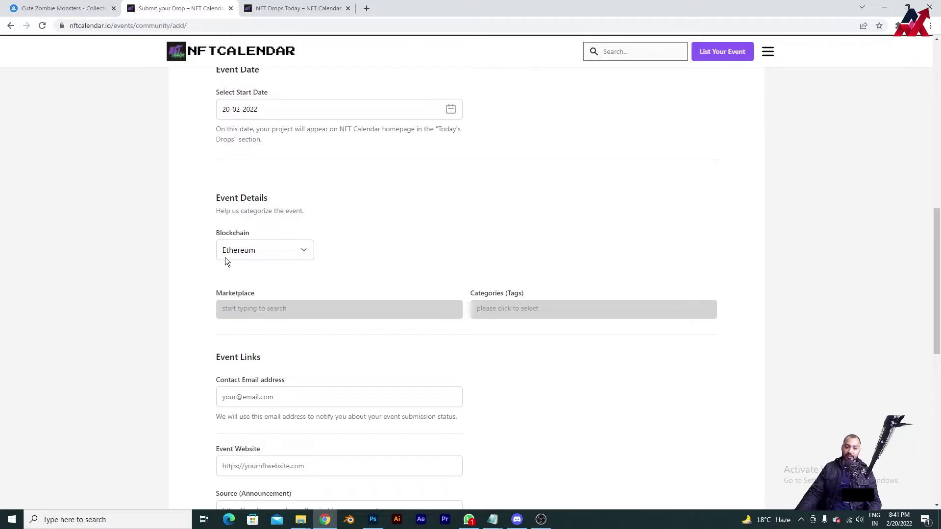
left_click(302, 251)
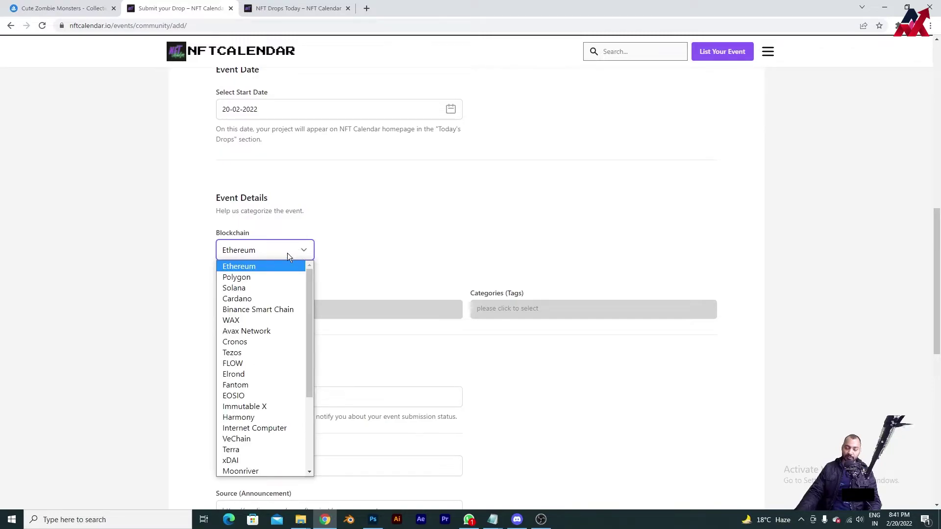
left_click(247, 278)
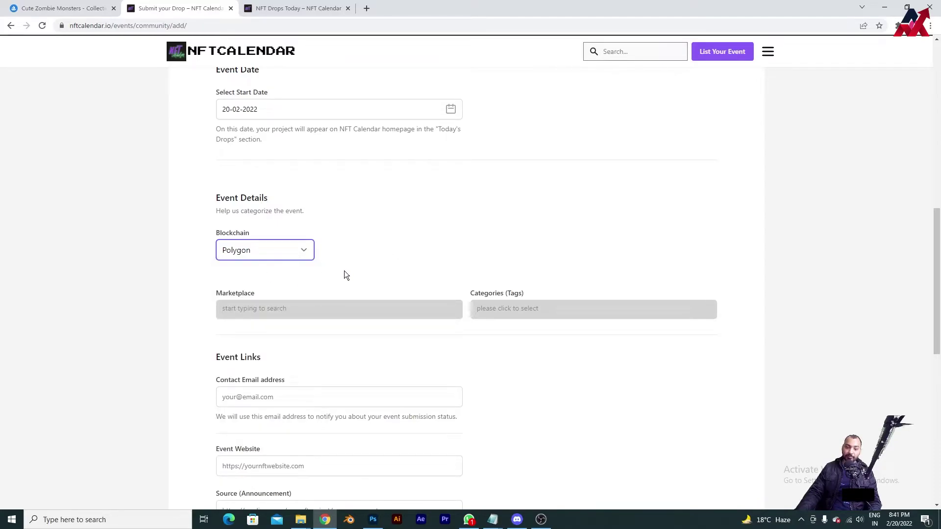
- Add OpenSea as the event's marketplace
scroll(420, 281, "down", 2)
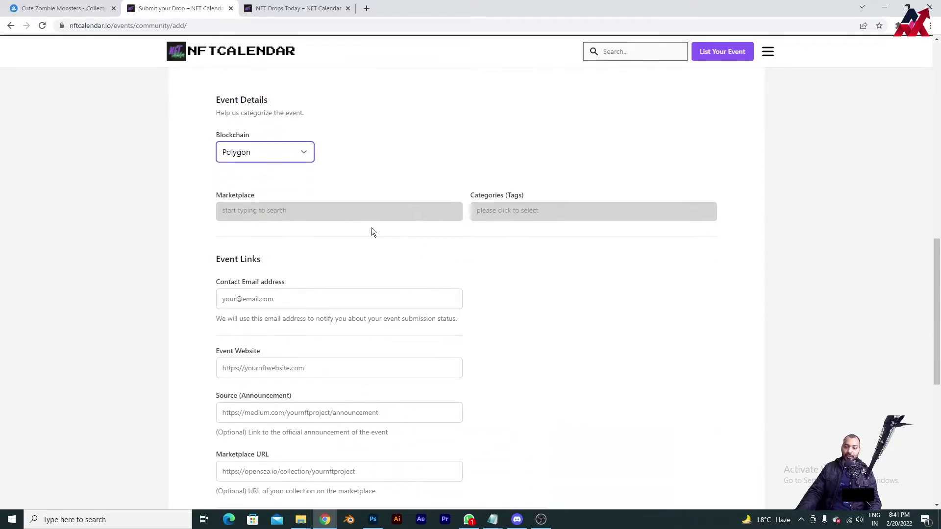
left_click(371, 216)
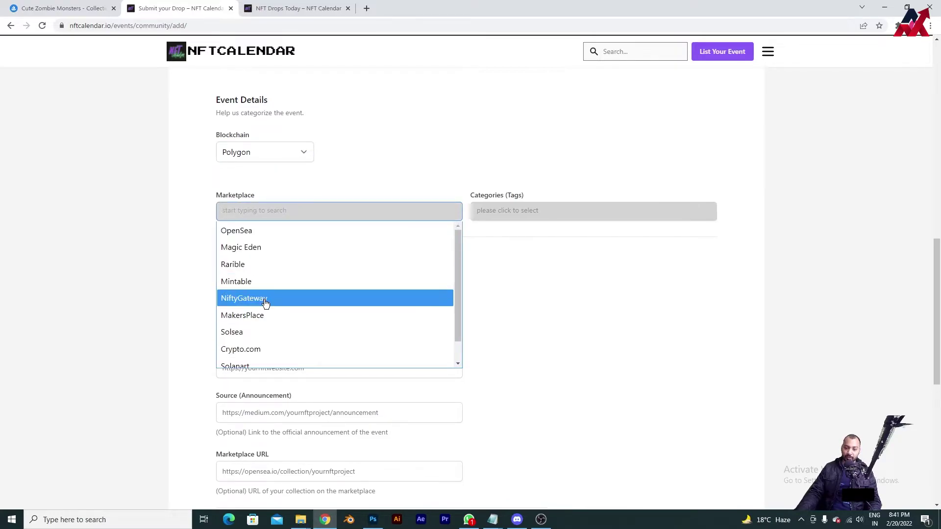
scroll(267, 294, "down", 1)
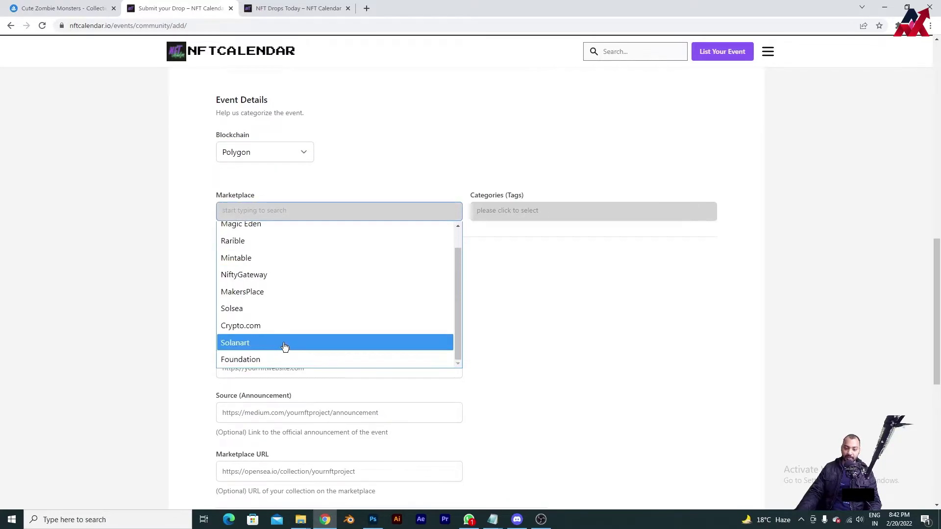
scroll(284, 343, "up", 5)
scroll(293, 349, "down", 2)
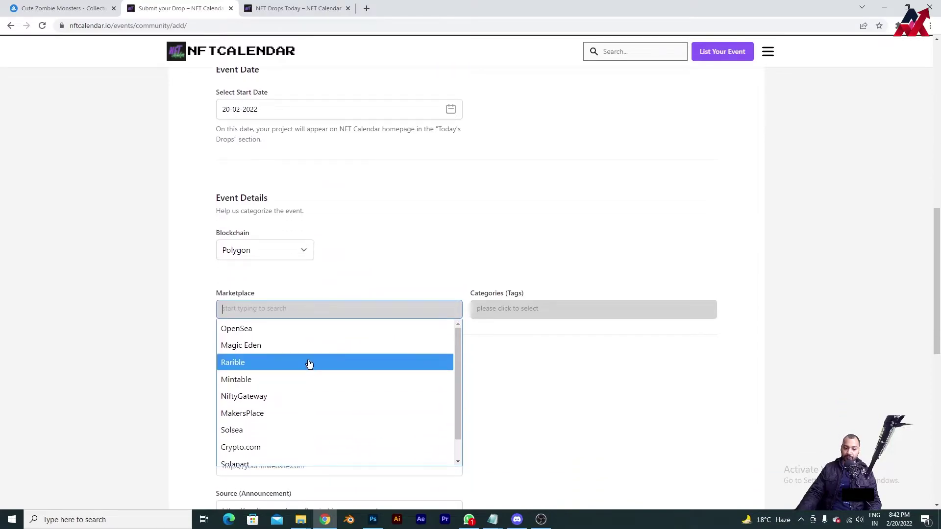
left_click(593, 353)
scroll(588, 351, "down", 1)
scroll(590, 352, "down", 2)
left_click(248, 162)
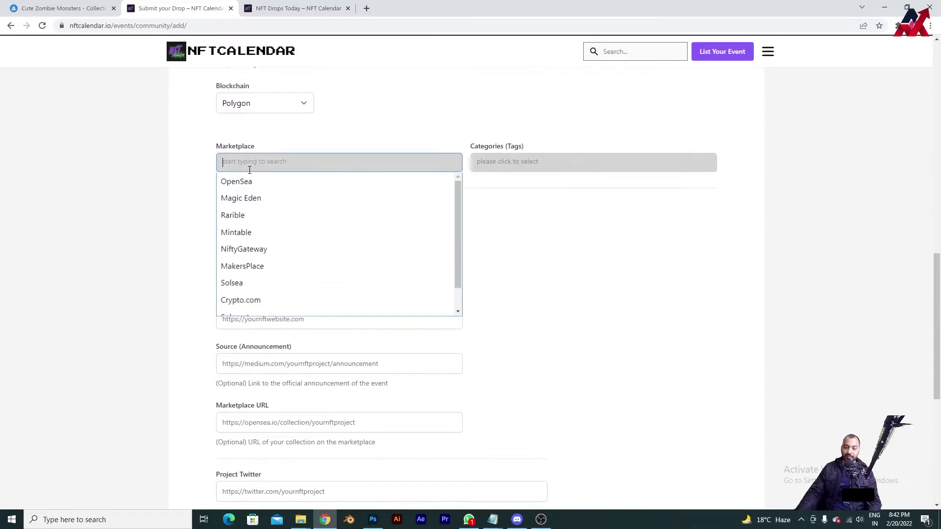
scroll(319, 216, "up", 1)
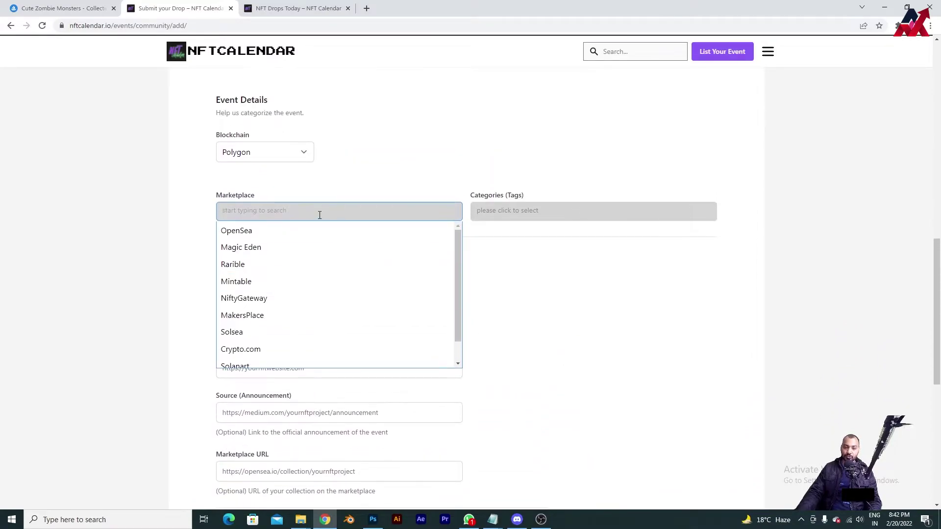
left_click(273, 232)
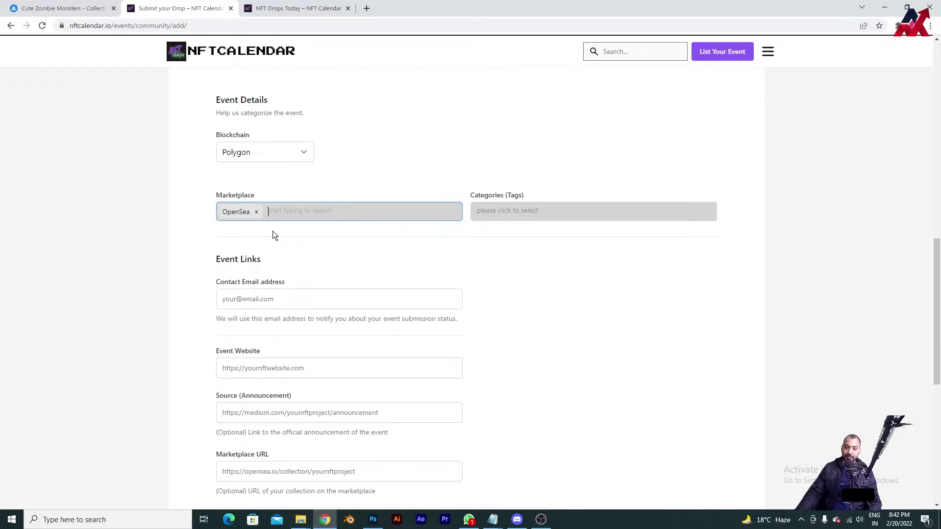
- Try adding Magic Eden as another marketplace, leaving OpenSea as the only tag
left_click(361, 210)
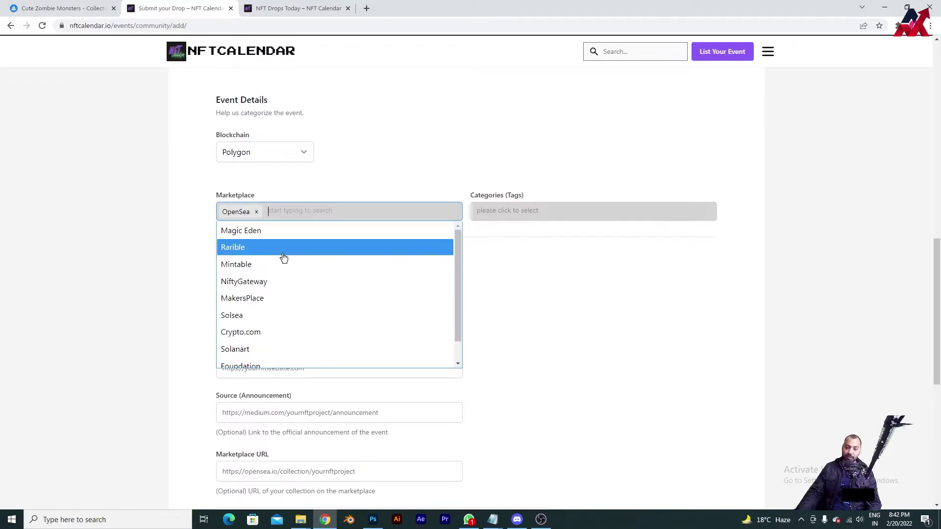
scroll(275, 306, "down", 1)
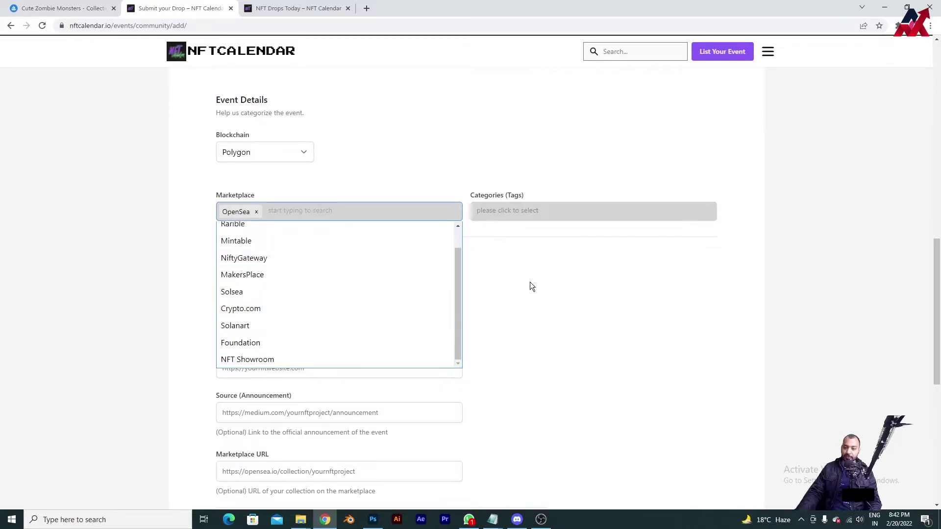
scroll(254, 245, "up", 1)
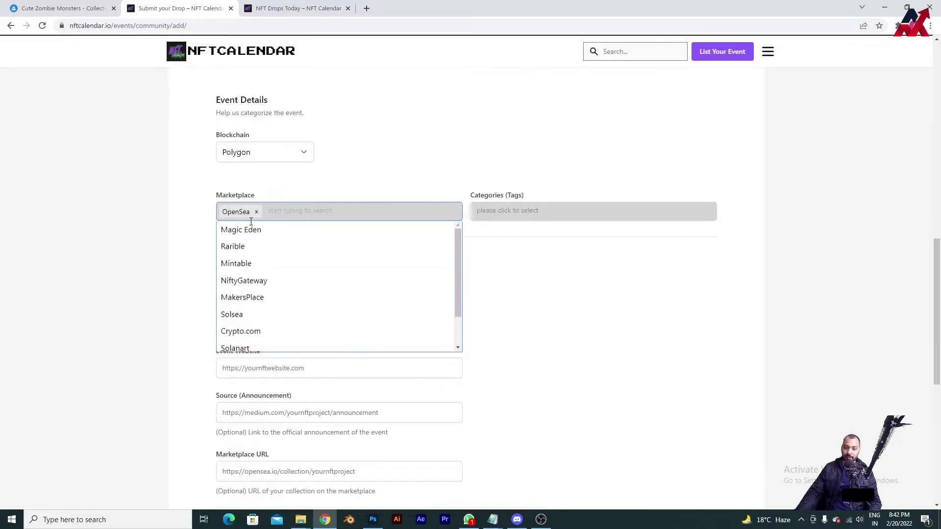
left_click(275, 215)
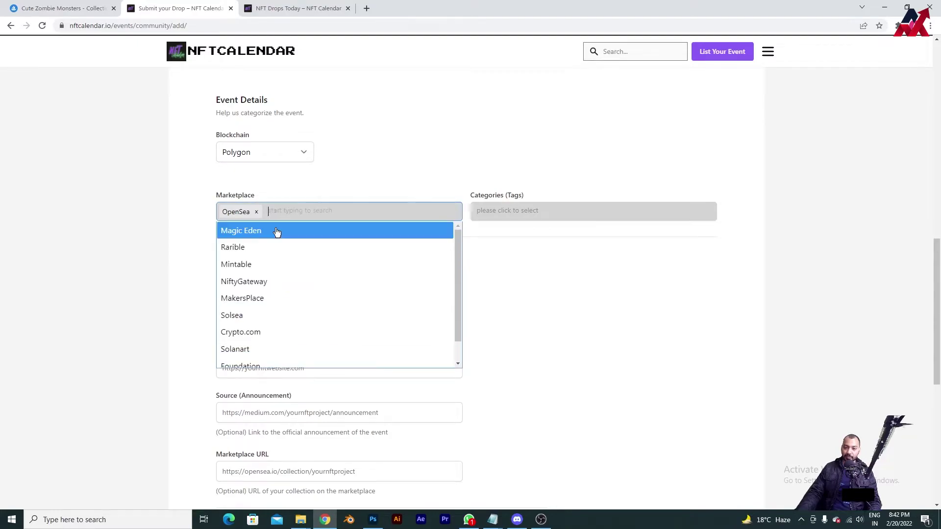
left_click(277, 231)
left_click(300, 212)
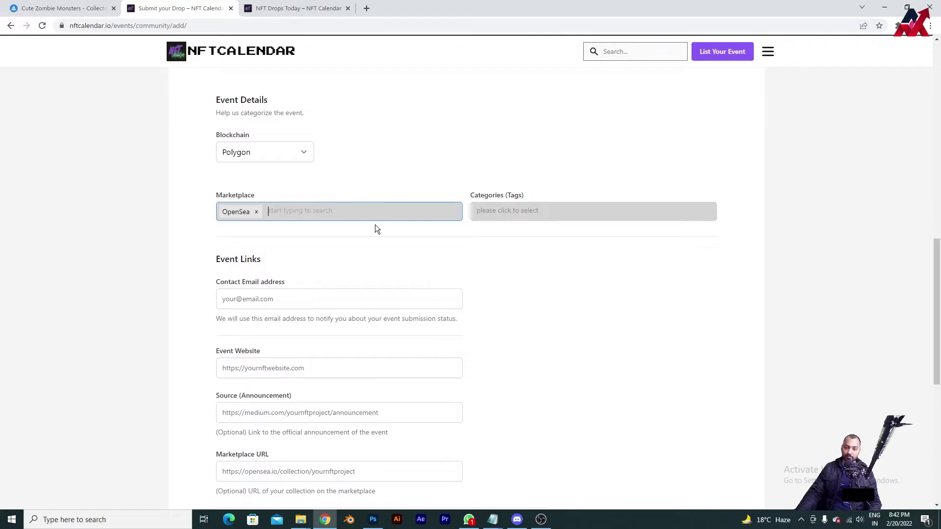
- Tag the event with the 'art' category and fill the contact e-mail from the autofill suggestion
left_click(531, 209)
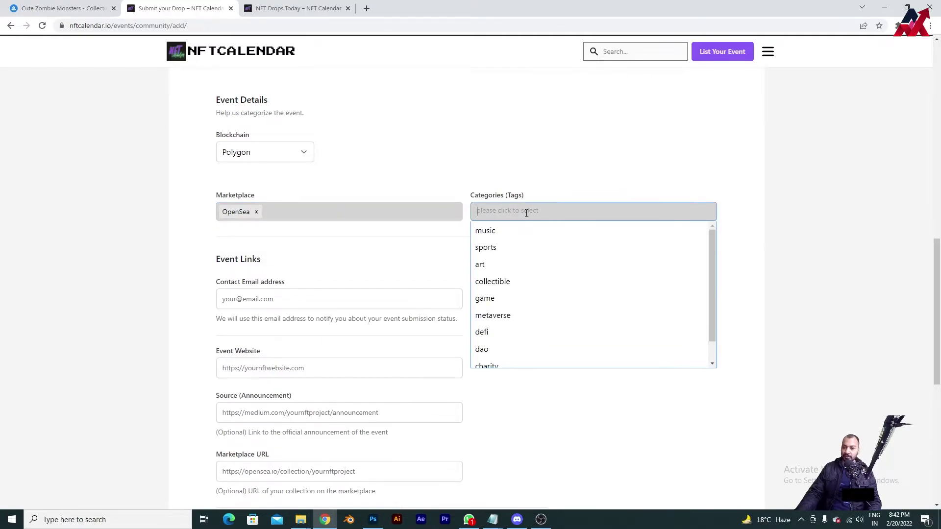
left_click(510, 267)
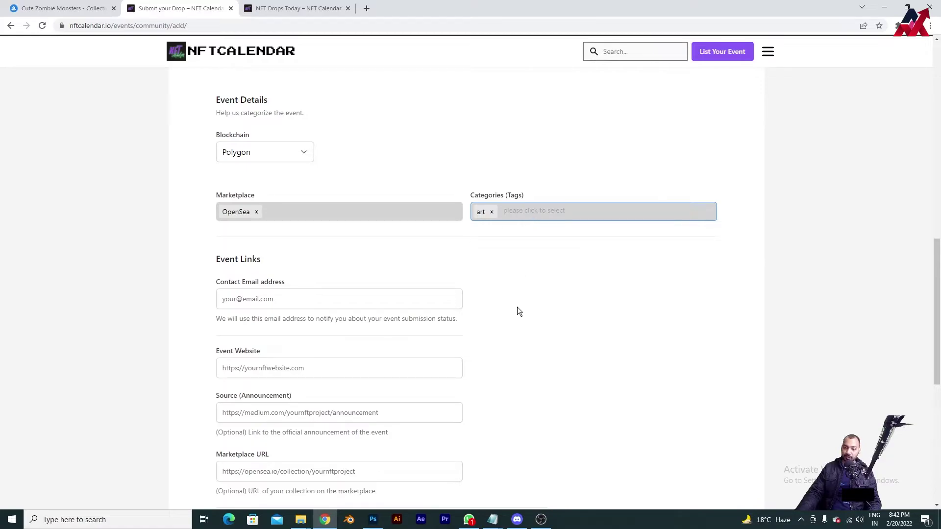
left_click(441, 300)
left_click(282, 326)
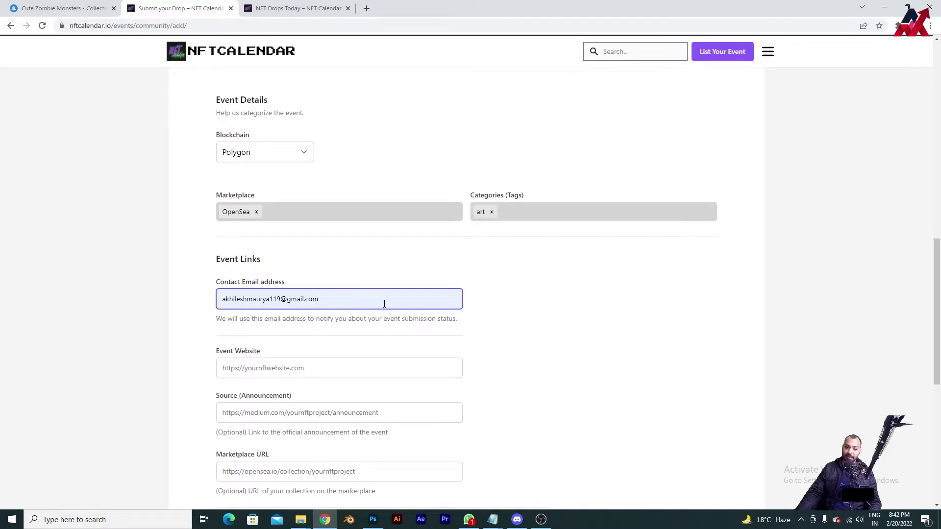
scroll(384, 303, "down", 2)
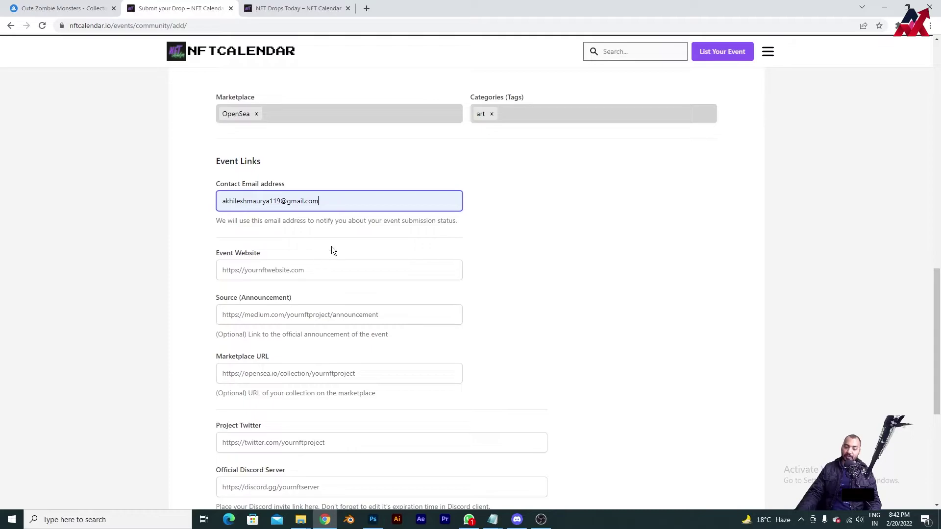
left_click(344, 266)
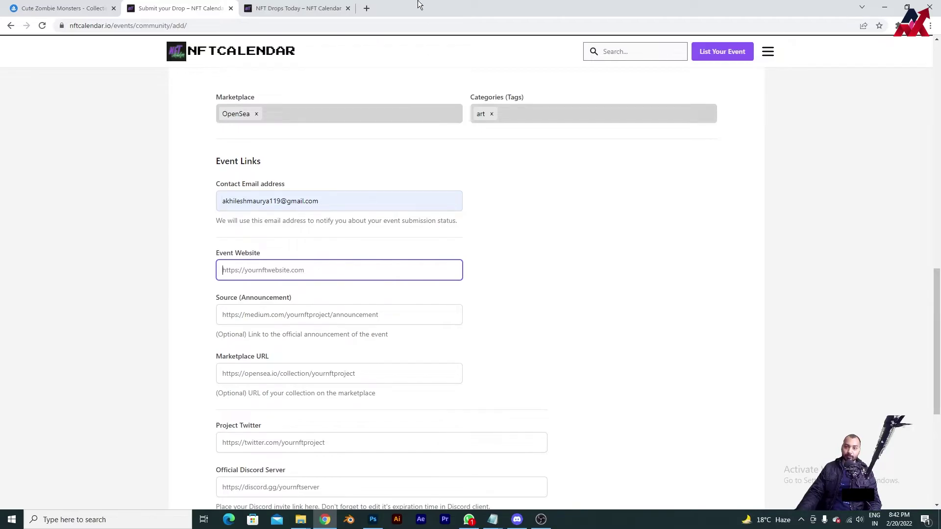
- In a new tab, type 'blog' and open the 'Blogger: Posts' suggestion
left_click(371, 8)
type("nc")
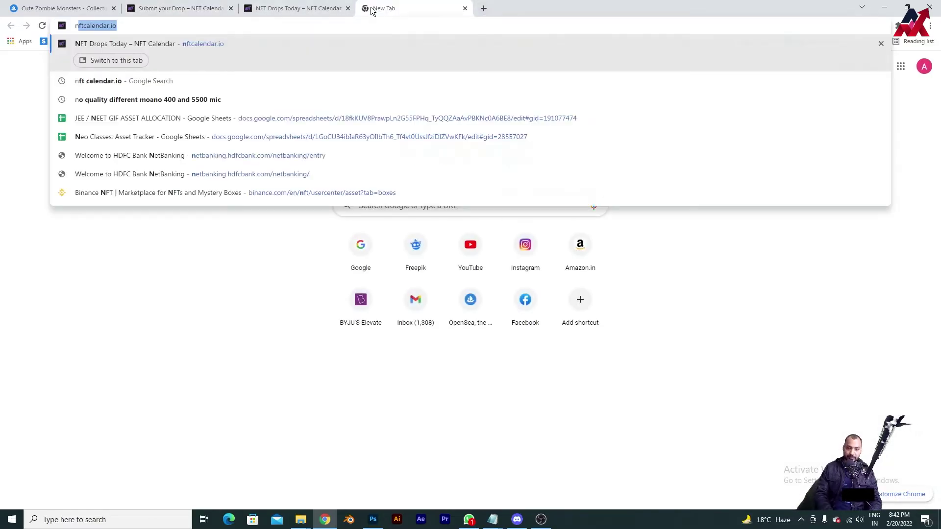
key("BackSpace")
key("BackSpace")
type("blogger nft label")
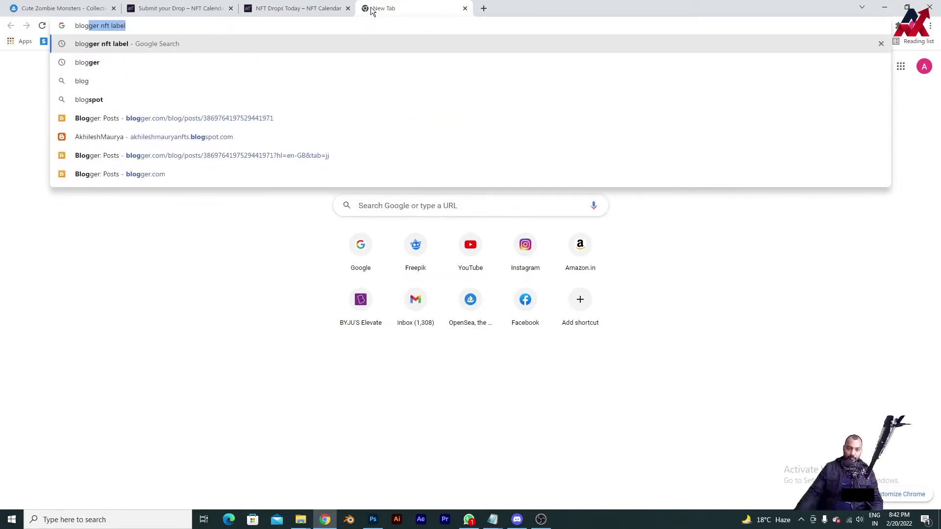
left_click(202, 118)
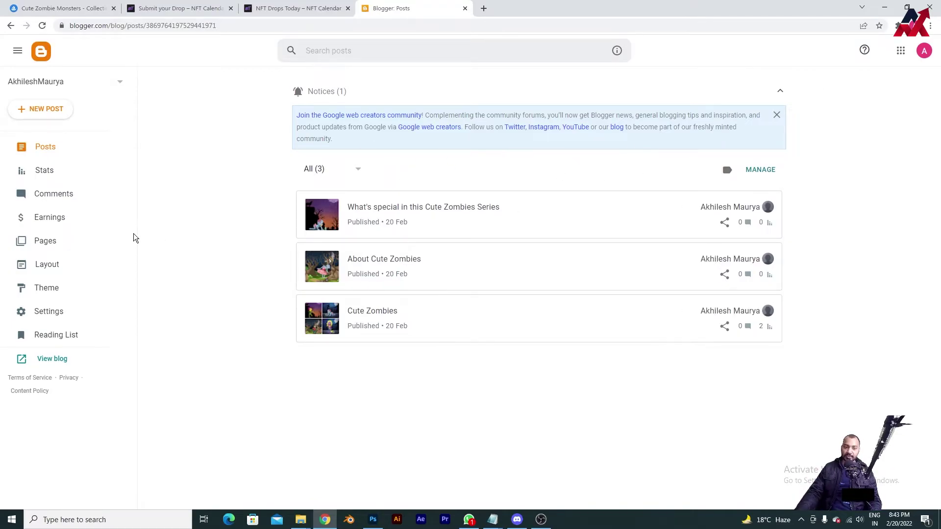
- Open the live Cute Zombies blog via View blog, copy its URL, and cycle back through the tabs
left_click(52, 359)
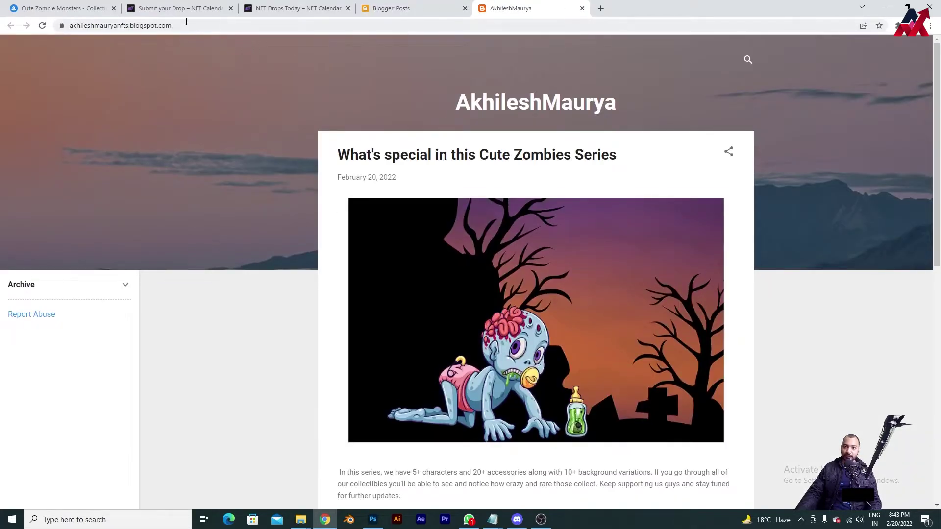
left_click(187, 25)
key("ctrl+c")
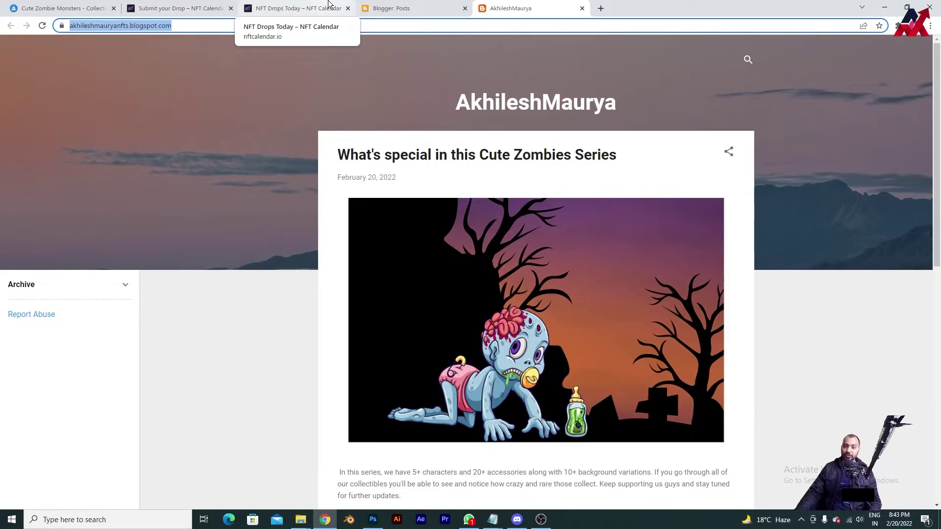
left_click(328, 6)
left_click(417, 6)
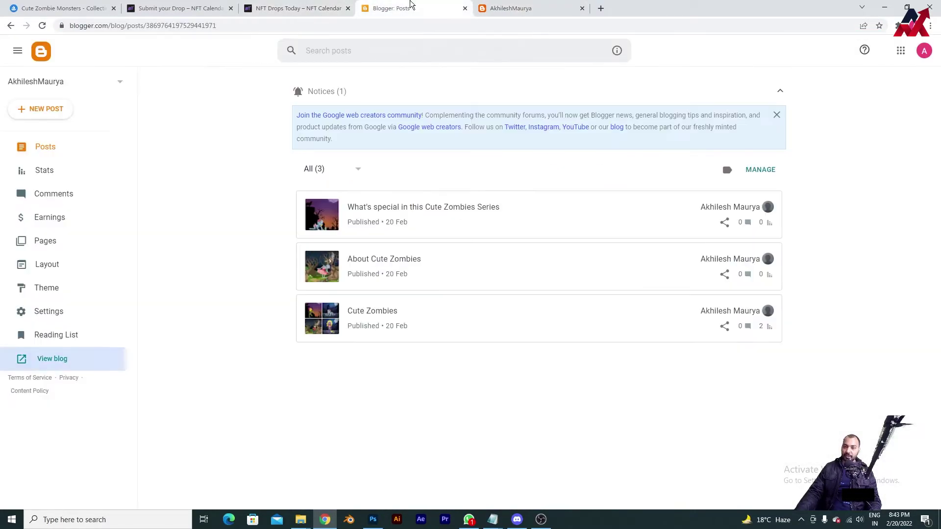
left_click(519, 5)
left_click(58, 8)
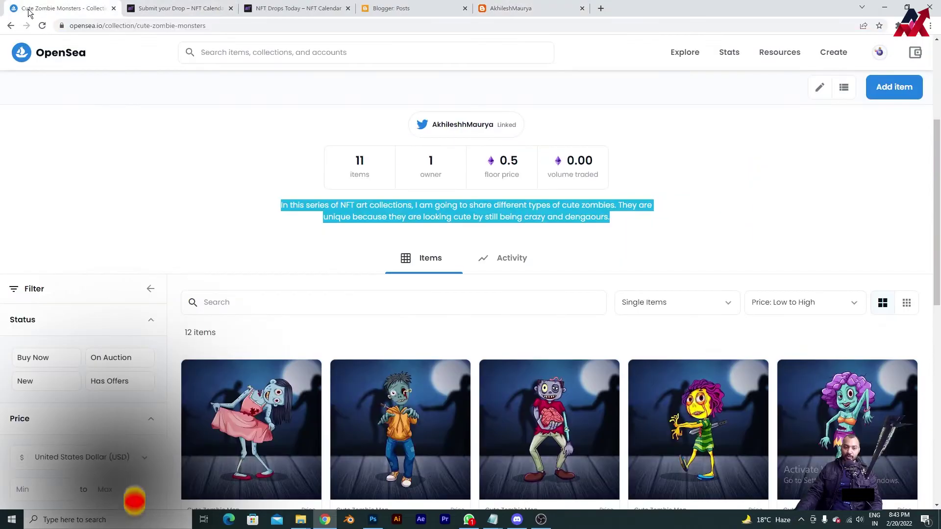
left_click(298, 8)
left_click(392, 8)
- Paste the blog URL into the Event Website field
left_click(299, 8)
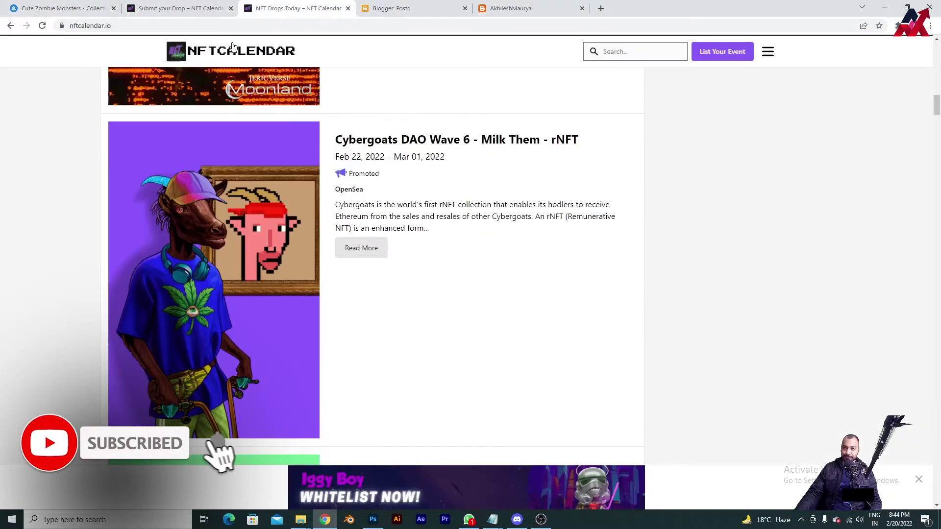
left_click(179, 8)
key("ctrl+v")
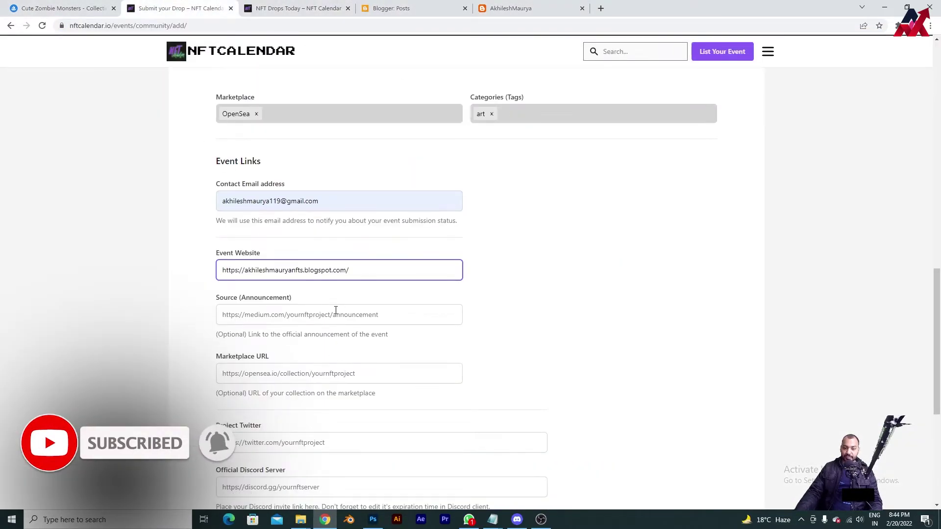
left_click_drag(231, 298, 294, 298)
left_click(485, 318)
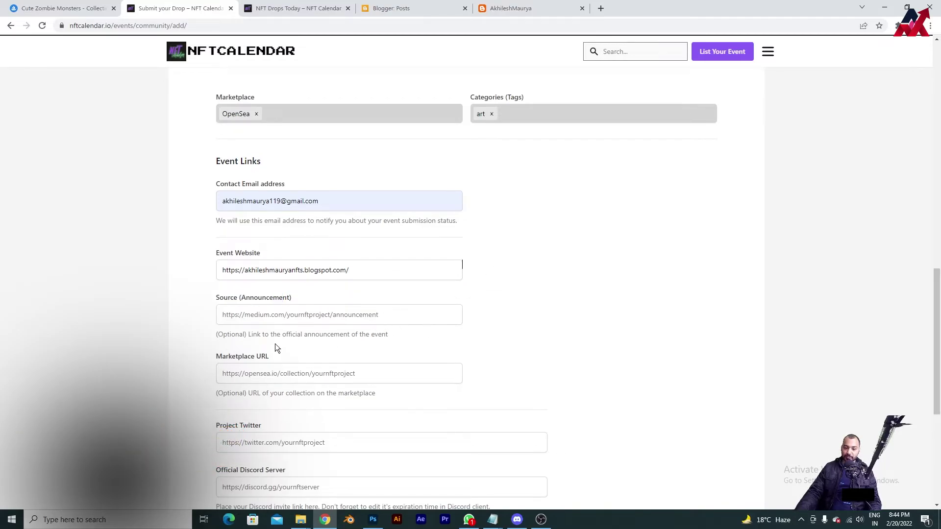
- Fill Marketplace URL with opensea.io/collection/cute-zombie-monsters from the autofill suggestions
left_click_drag(220, 335, 241, 334)
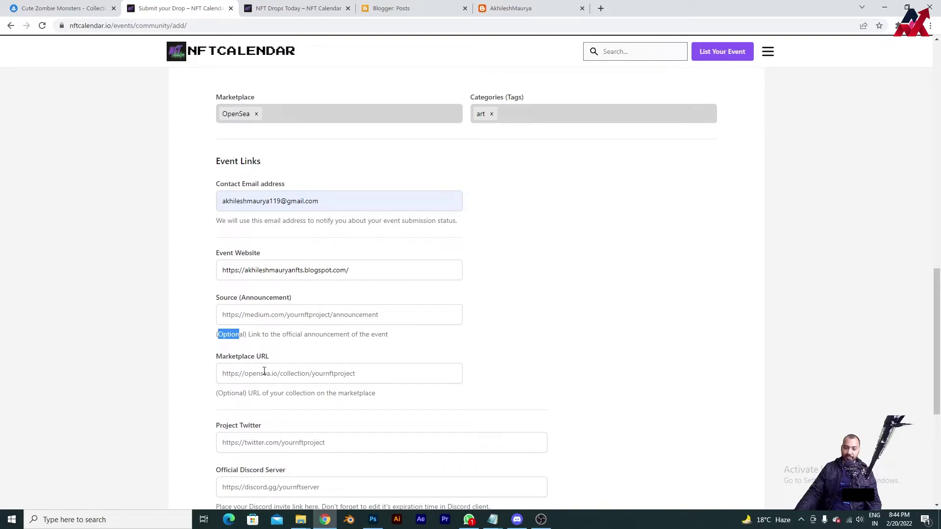
left_click(401, 374)
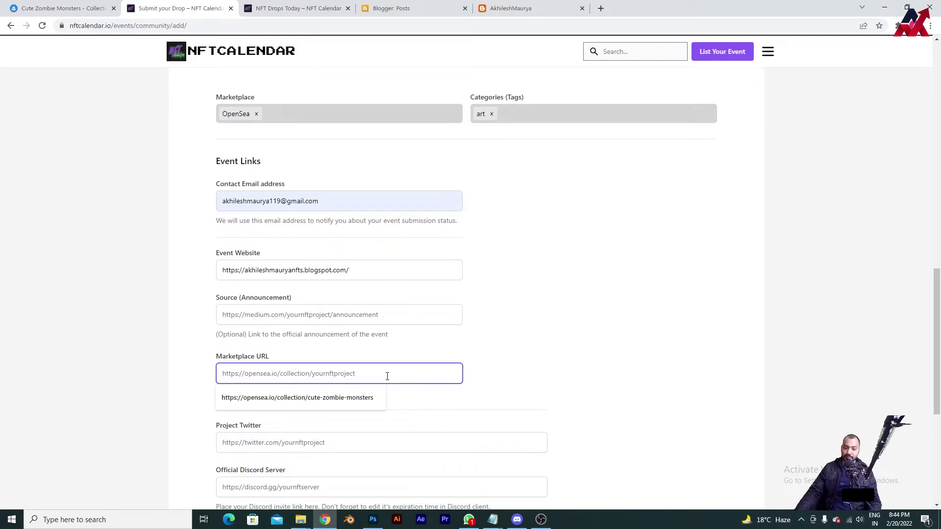
left_click(581, 328)
left_click(359, 378)
left_click(361, 401)
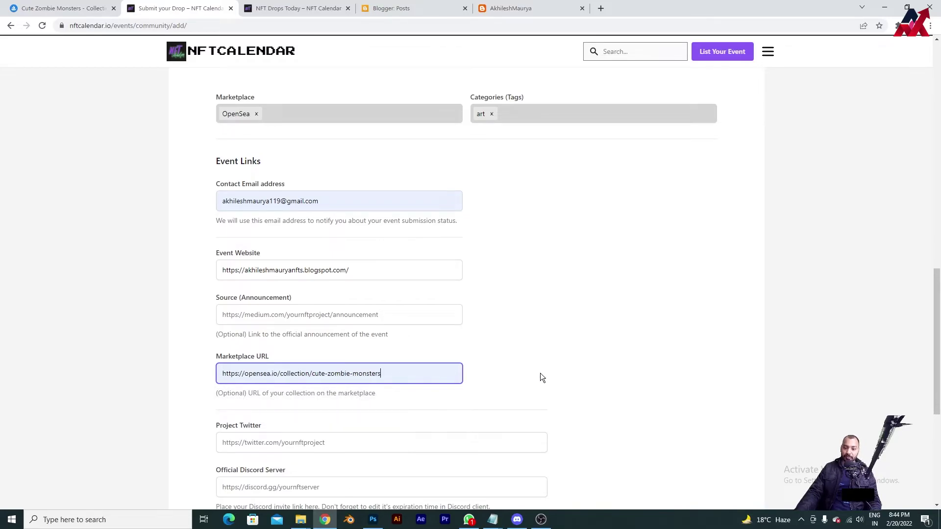
key("ctrl+shift+Tab")
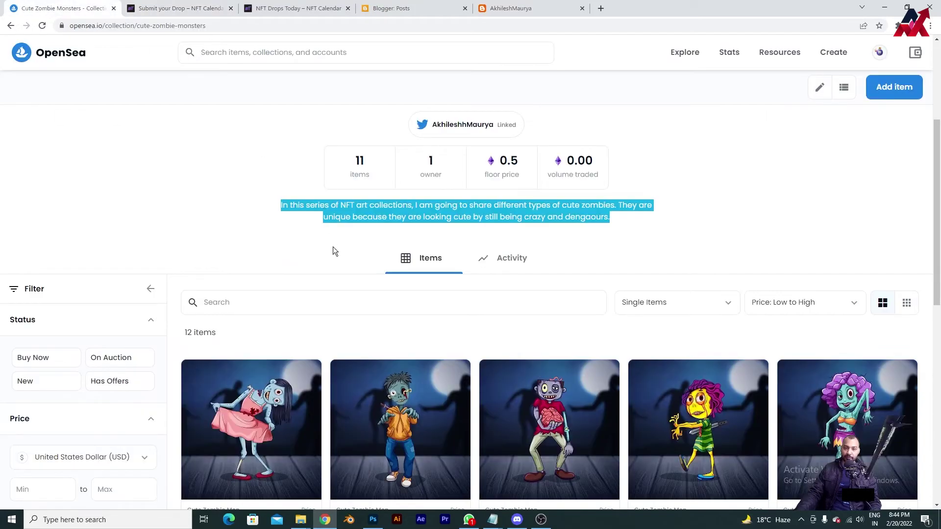
- Fill in the Project Twitter link and the Official Discord Server invite
left_click(199, 8)
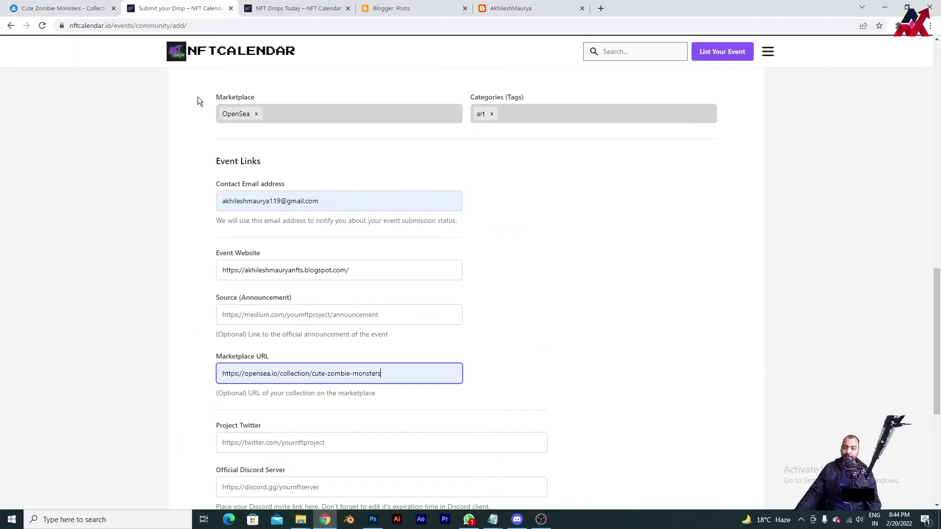
scroll(446, 407, "down", 4)
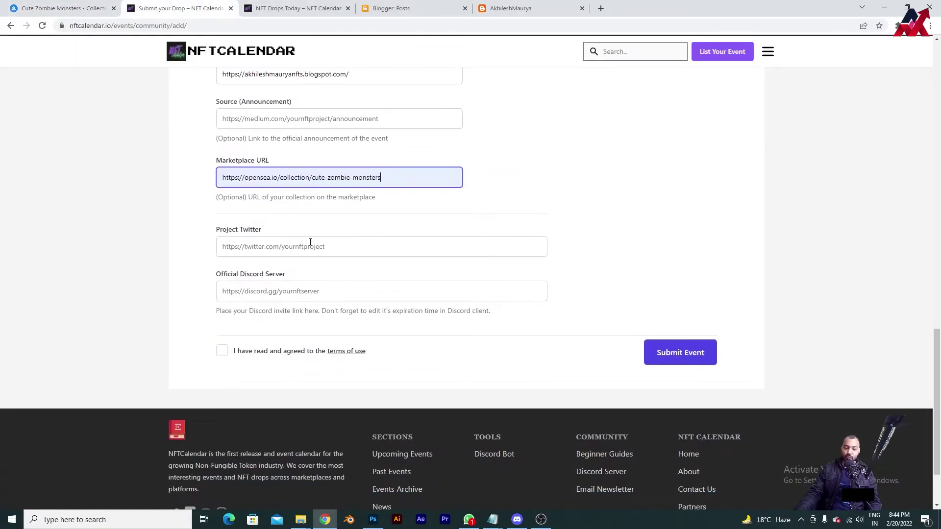
left_click(310, 242)
left_click(322, 268)
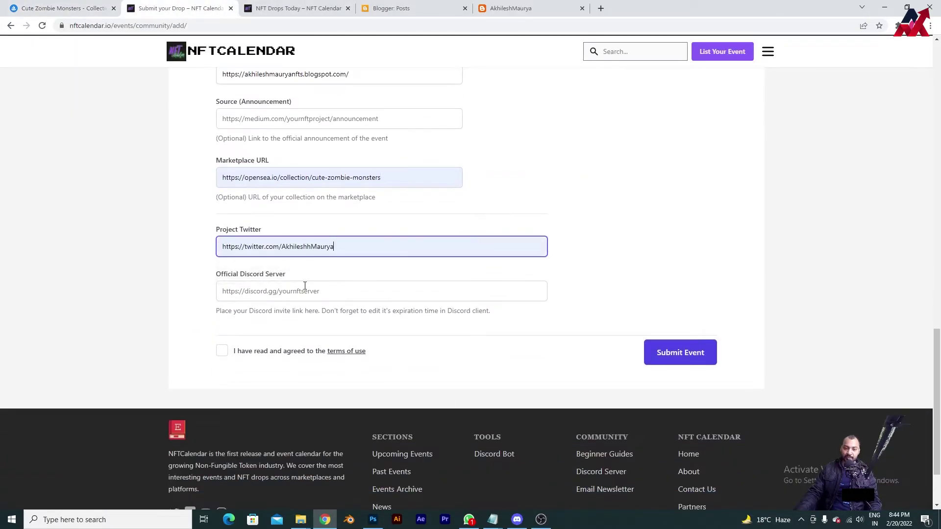
left_click(291, 300)
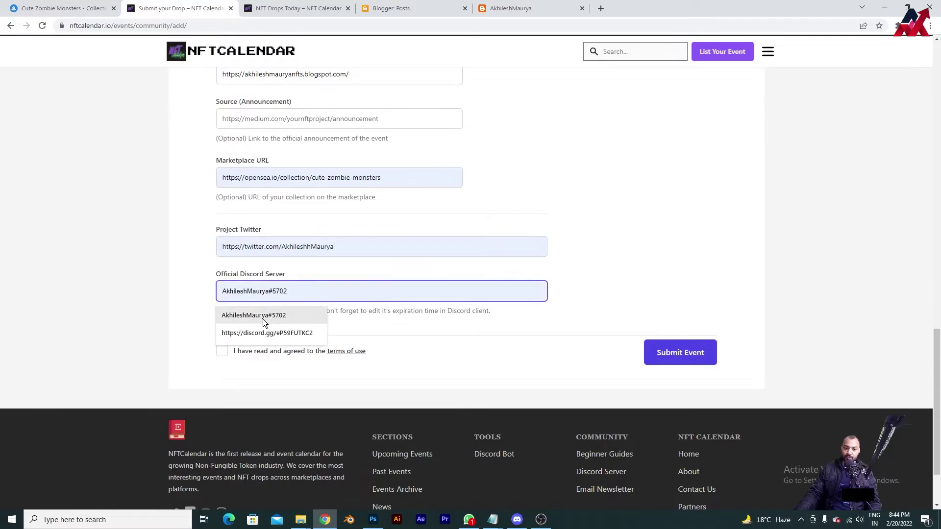
left_click(272, 333)
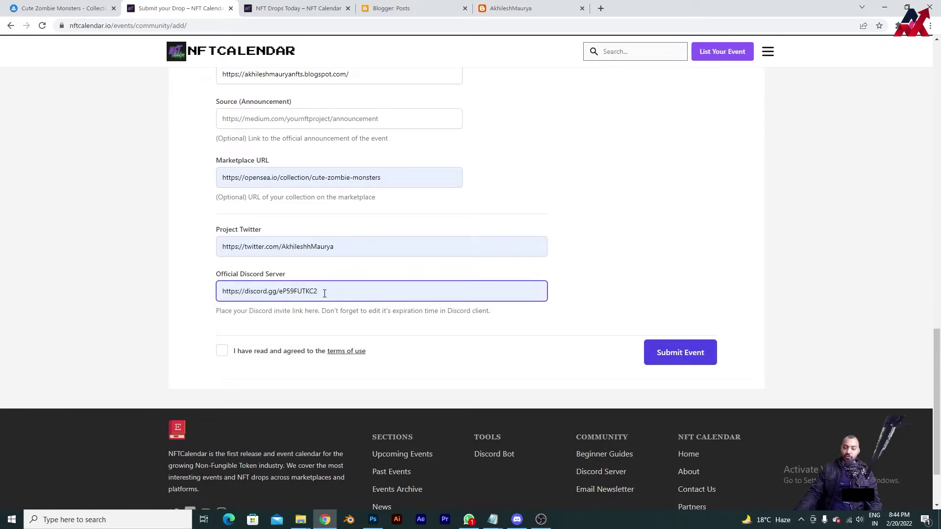
left_click_drag(378, 294, 219, 308)
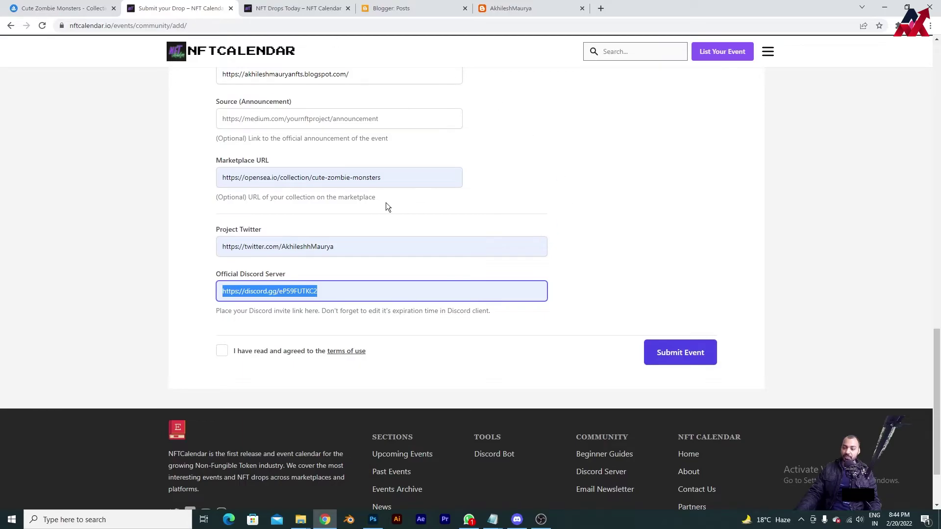
- Accept the terms of use and submit the event
scroll(544, 279, "up", 1)
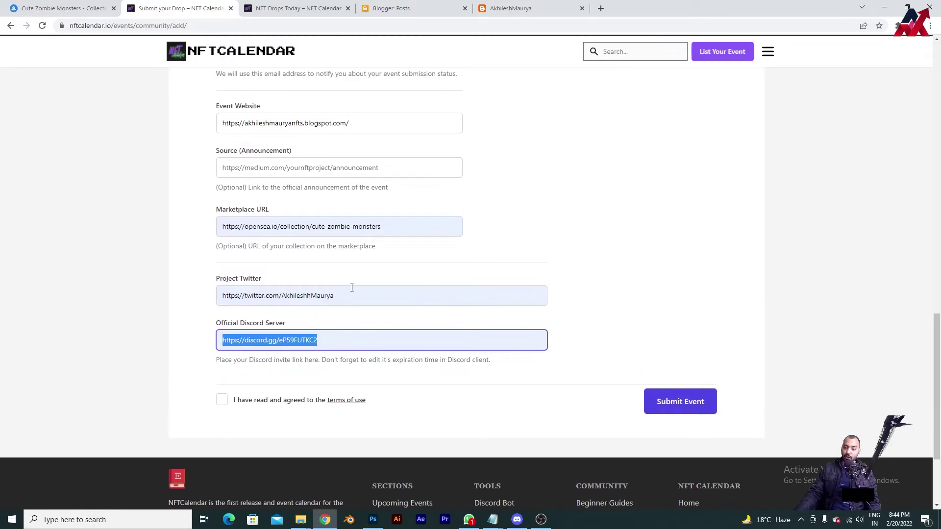
scroll(352, 287, "up", 15)
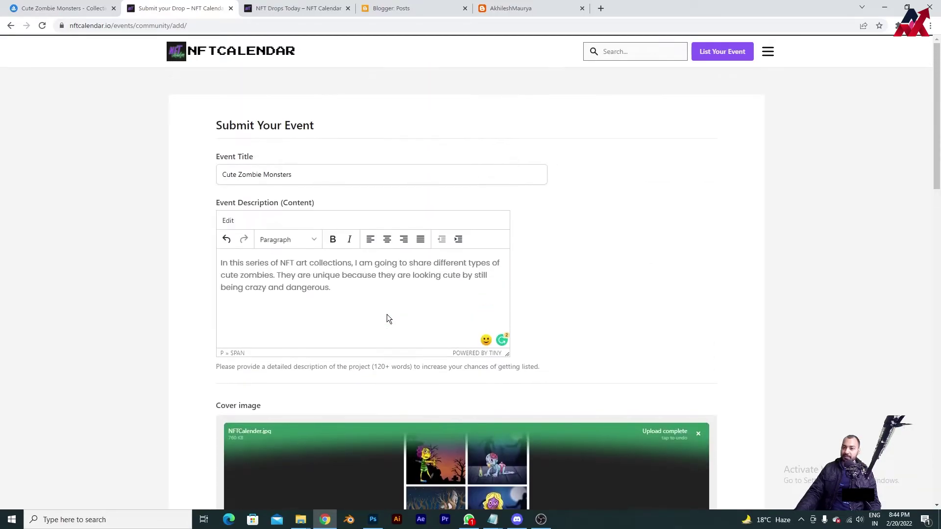
scroll(581, 339, "down", 18)
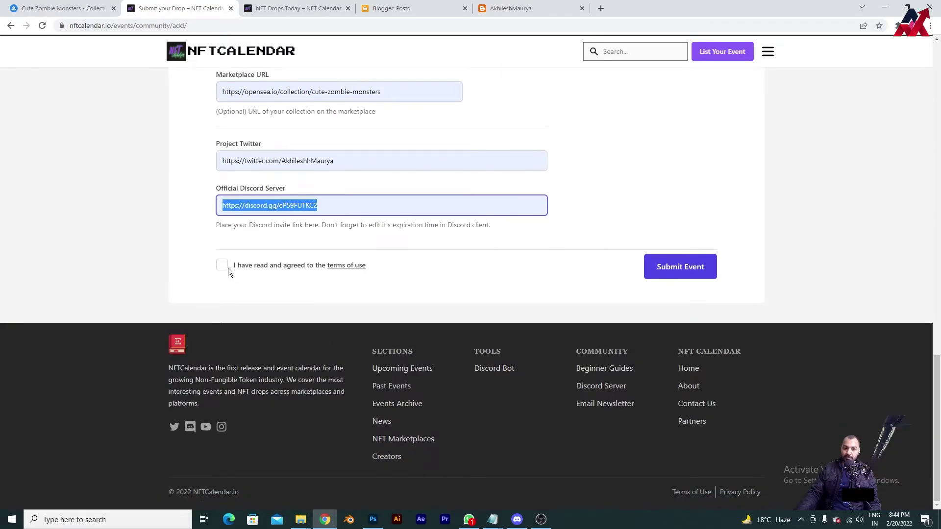
left_click(228, 267)
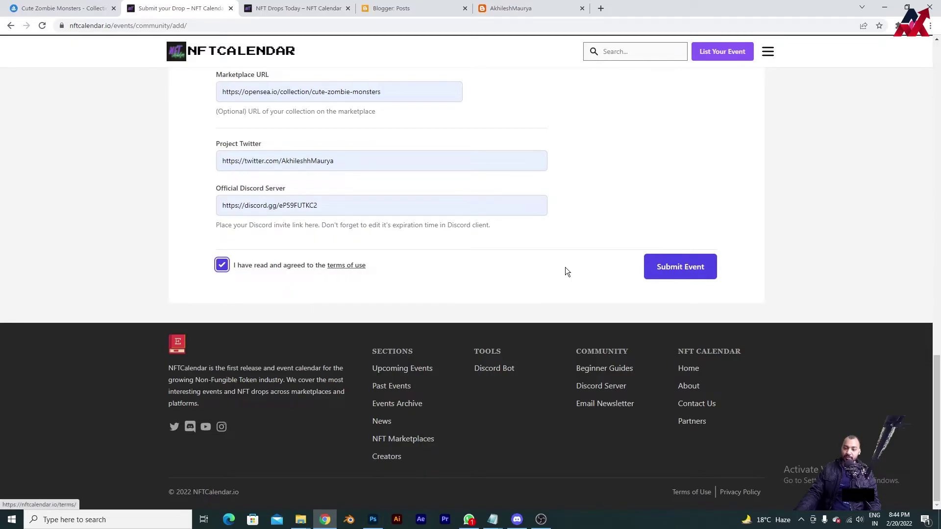
left_click(691, 270)
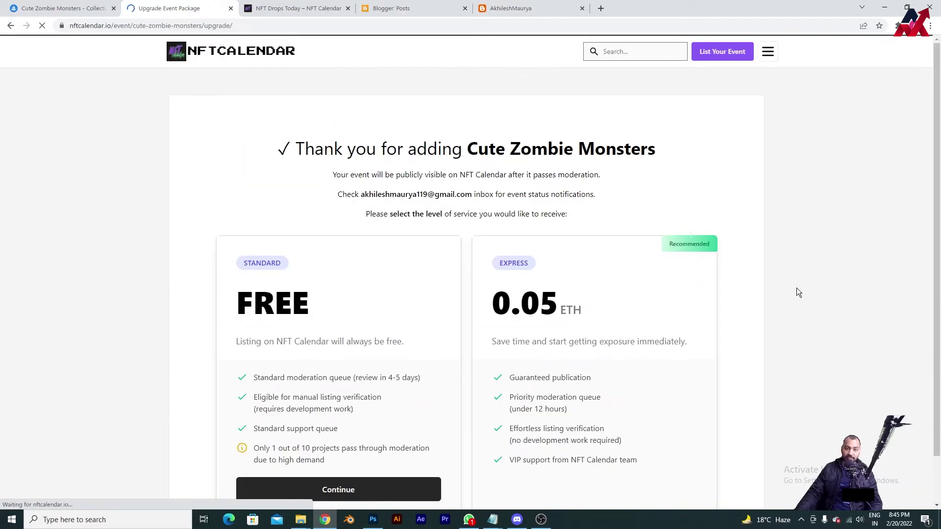
- Point out the free plan's standard moderation queue and its 4-5 day review time
scroll(795, 288, "down", 3)
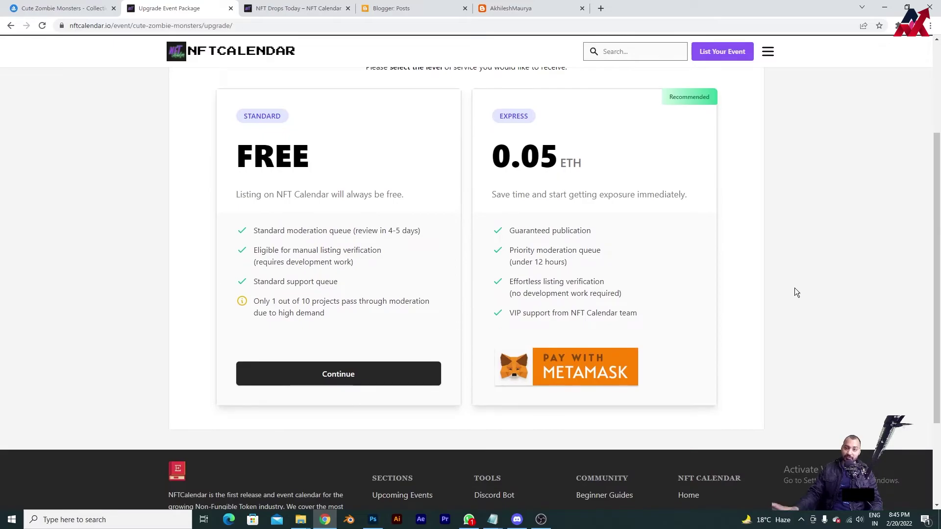
scroll(795, 288, "up", 2)
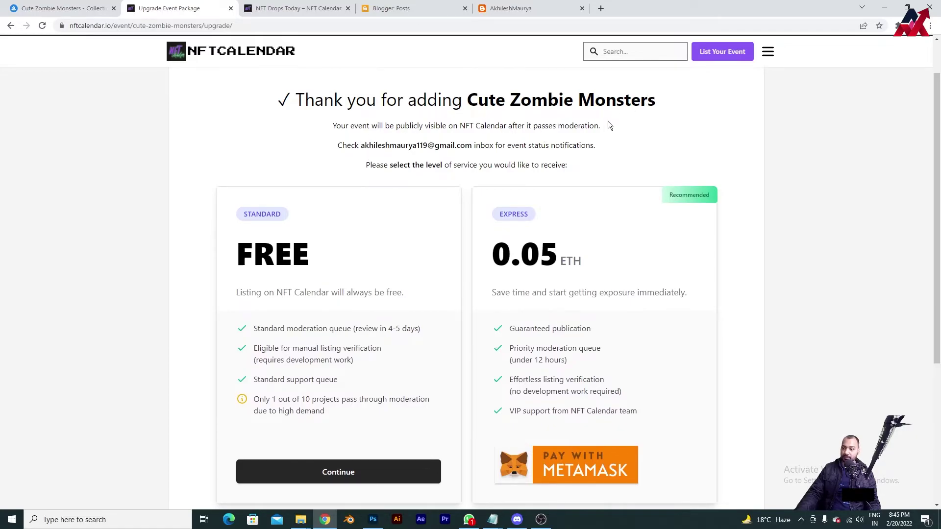
scroll(666, 226, "down", 4)
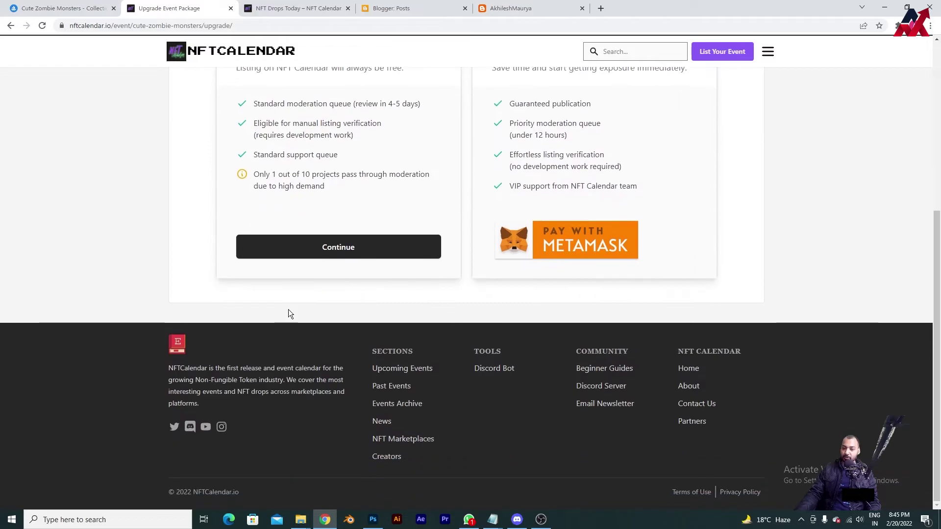
scroll(398, 287, "up", 2)
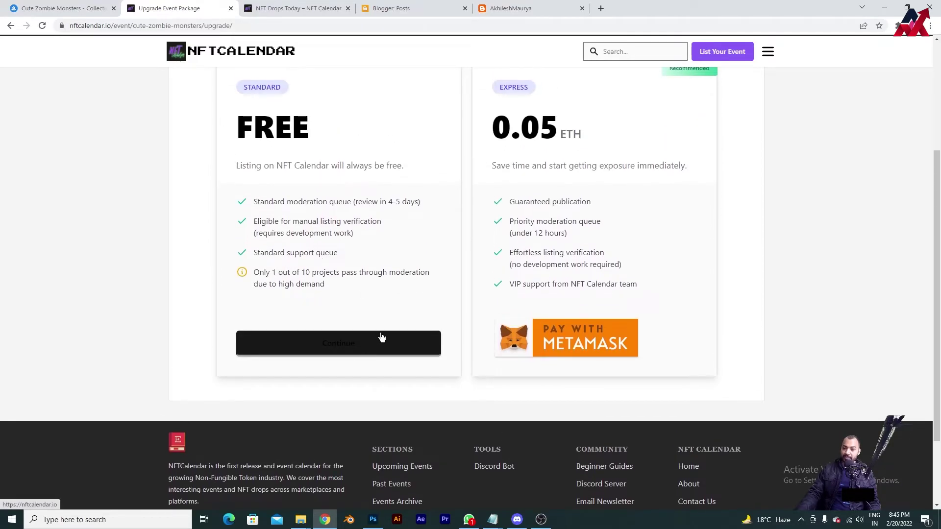
scroll(560, 292, "up", 4)
scroll(678, 333, "down", 3)
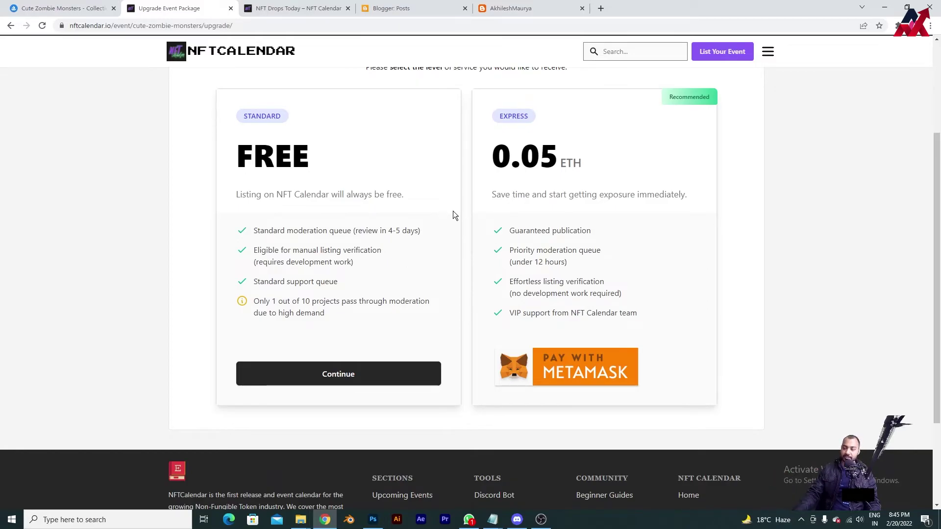
scroll(453, 211, "up", 2)
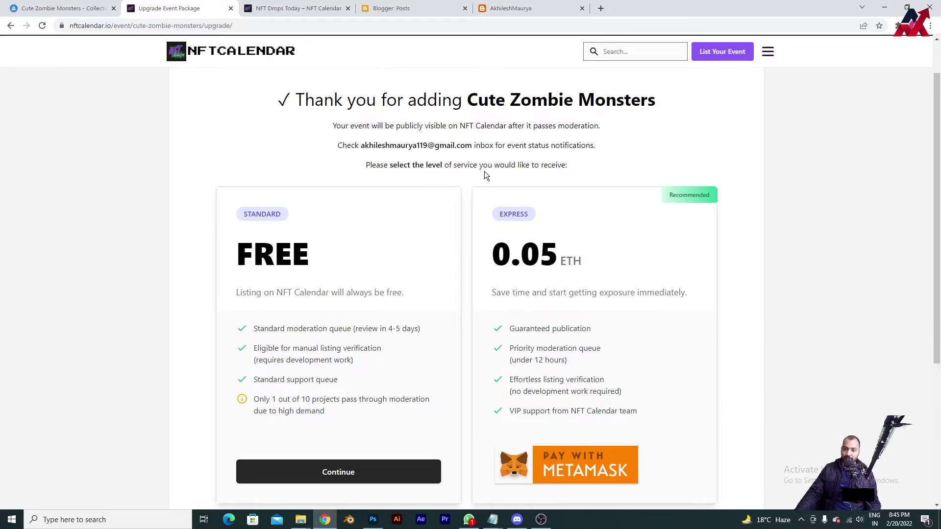
scroll(553, 229, "down", 2)
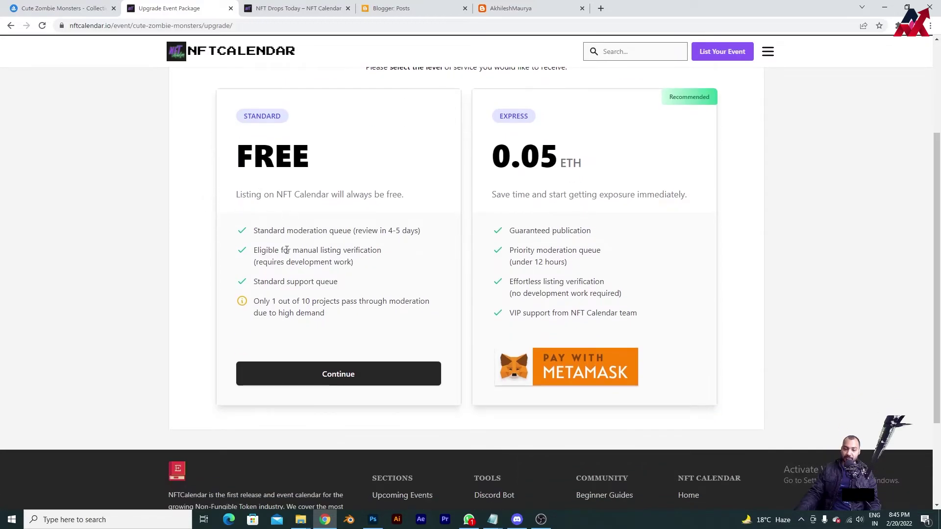
left_click_drag(253, 230, 382, 229)
left_click(381, 229)
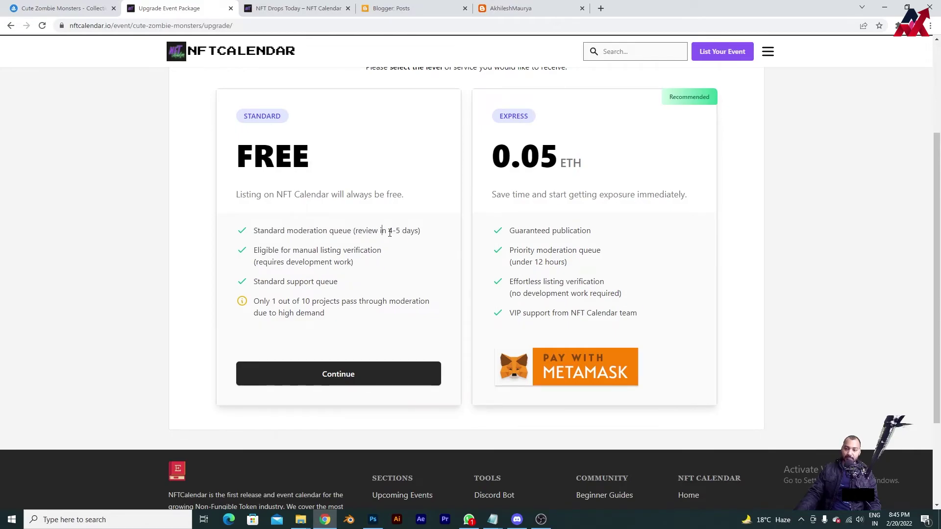
left_click_drag(387, 230, 397, 230)
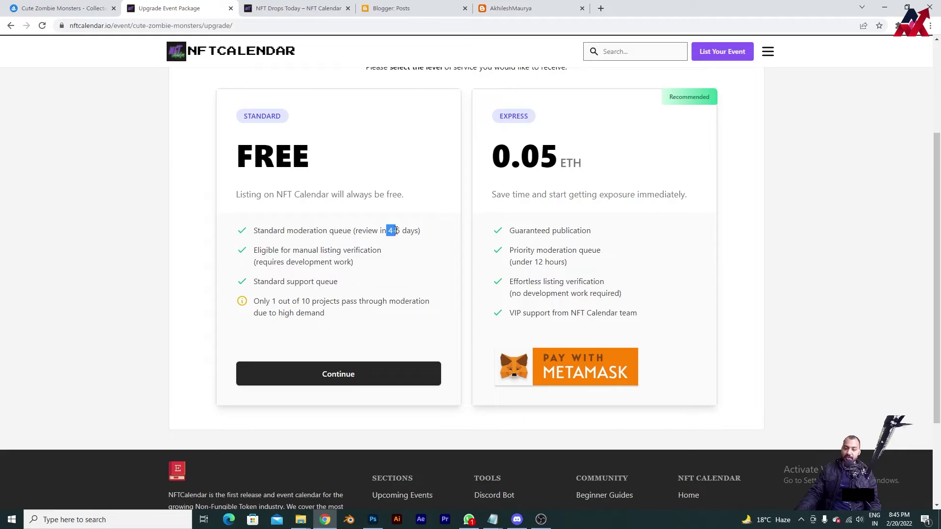
left_click(269, 281)
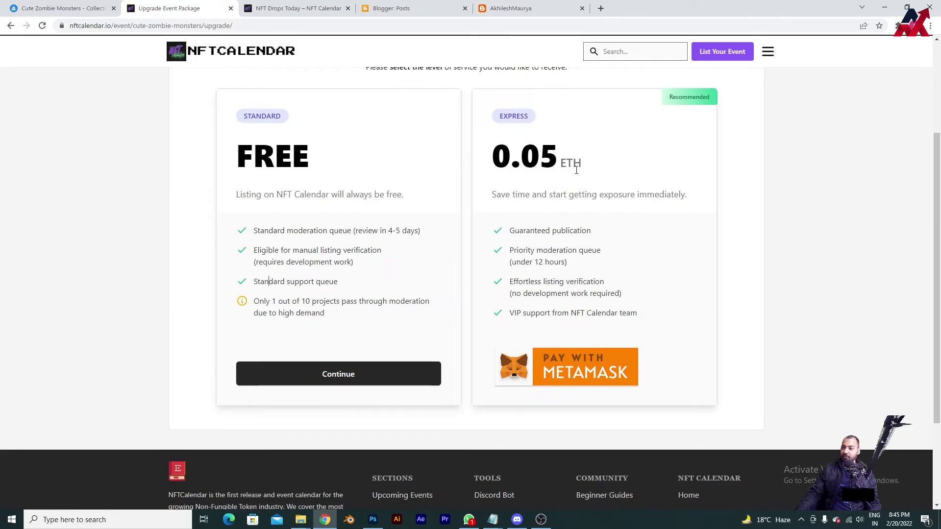
- Point out the 0.05 ETH plan's guaranteed publication and under-12-hours review time
left_click_drag(559, 157, 522, 157)
left_click(598, 218)
left_click_drag(515, 241, 570, 231)
left_click_drag(542, 261, 586, 266)
left_click_drag(518, 263, 525, 262)
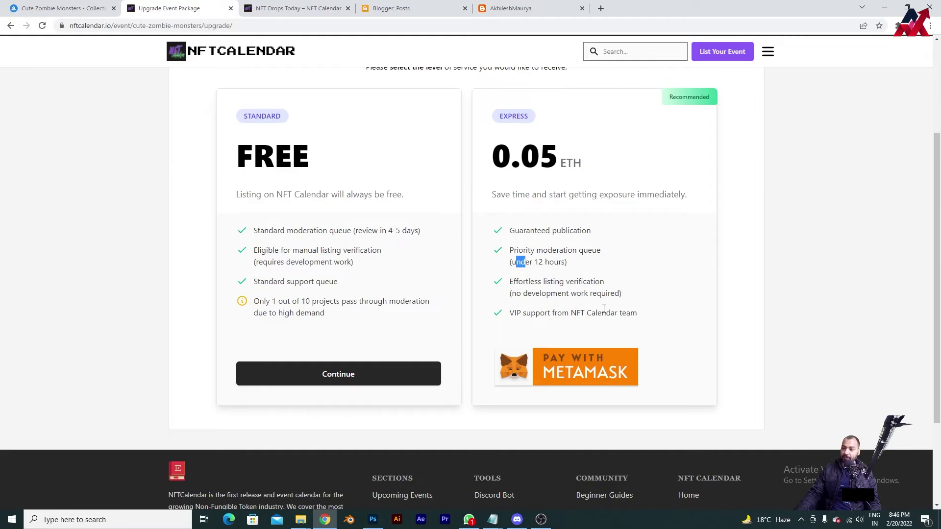
- Leave the plan page and switch to the Discord app from the taskbar
scroll(606, 307, "up", 2)
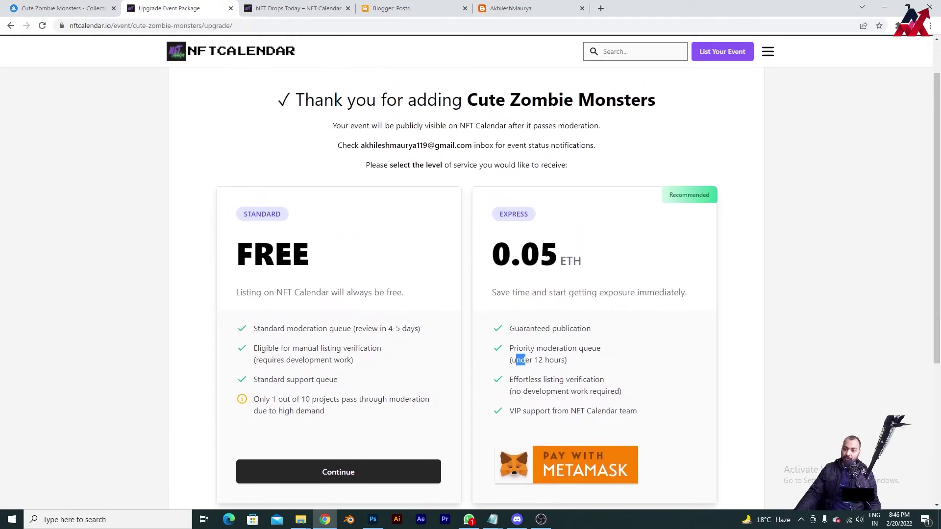
scroll(661, 286, "down", 3)
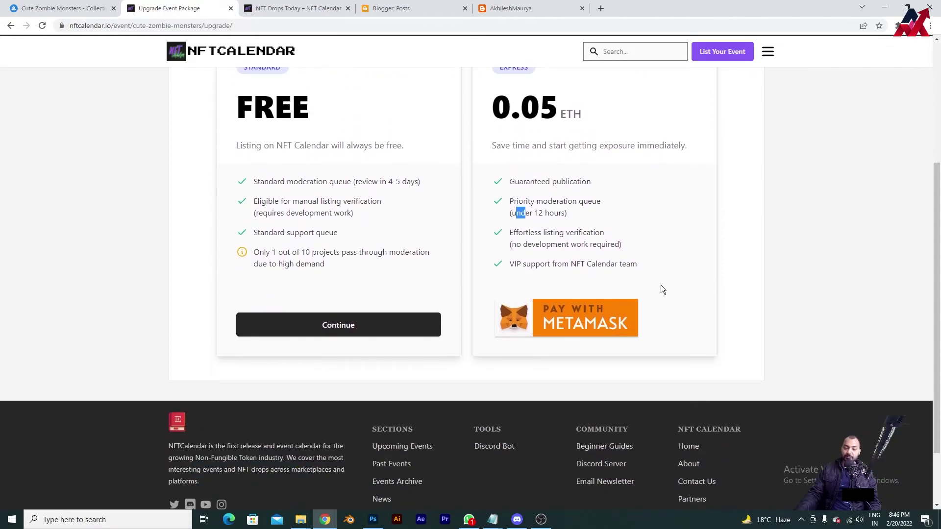
scroll(661, 289, "up", 1)
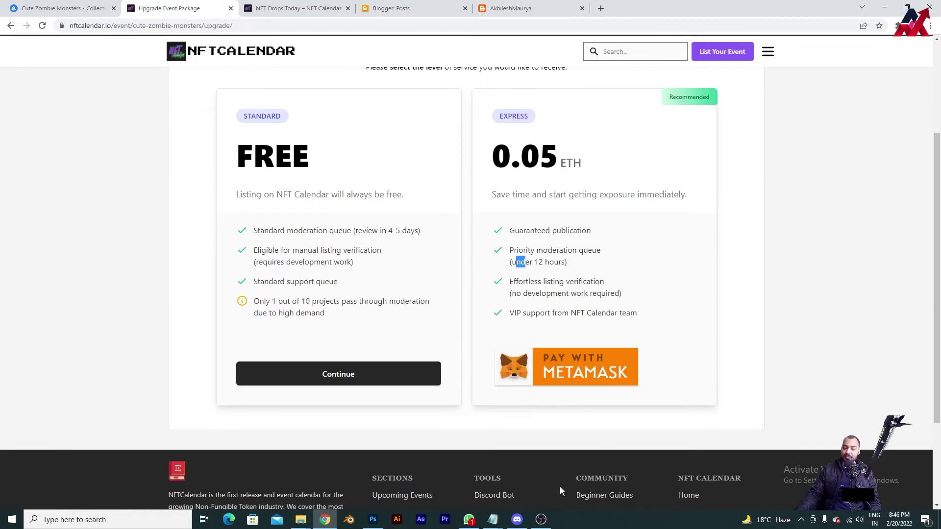
left_click(518, 520)
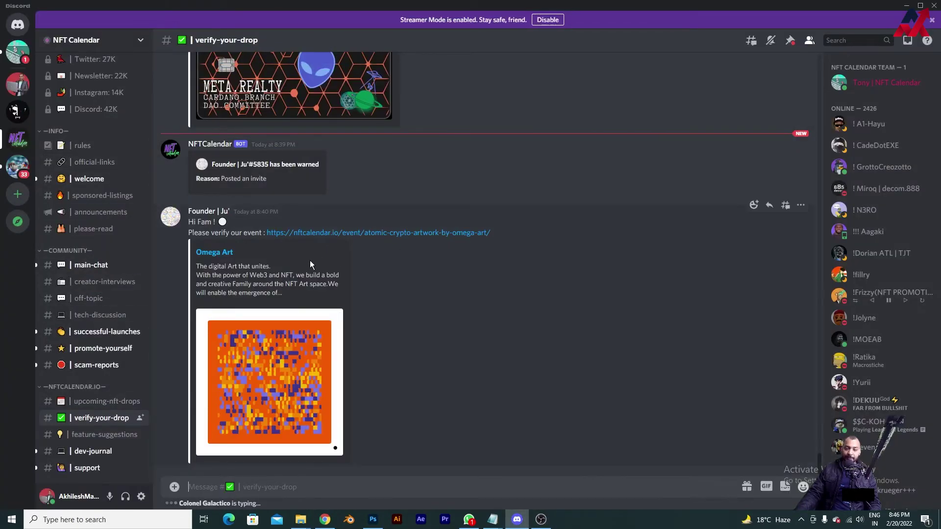
scroll(309, 260, "up", 8)
scroll(311, 198, "up", 15)
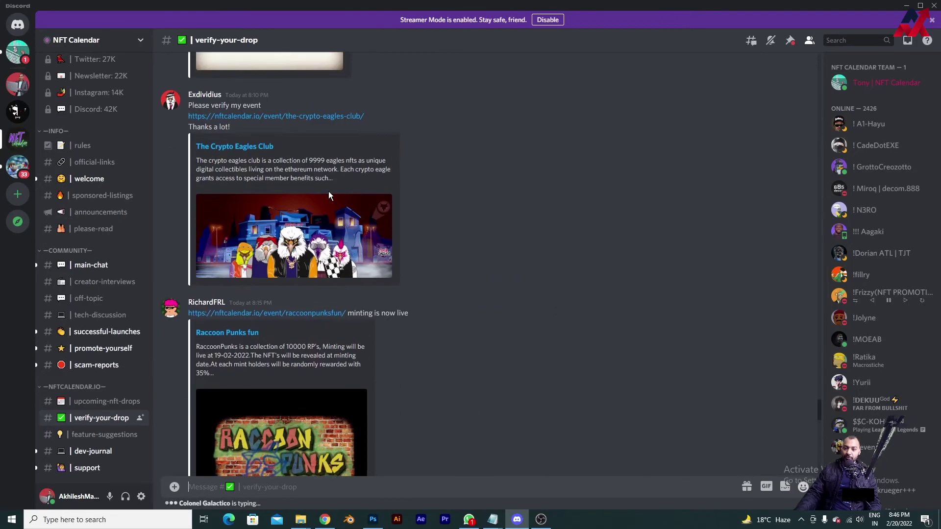
scroll(441, 333, "down", 10)
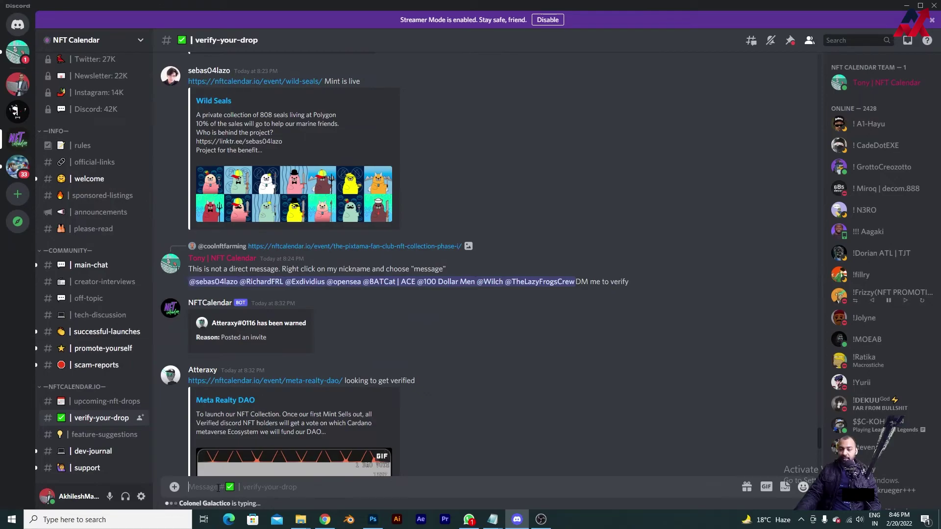
type("very")
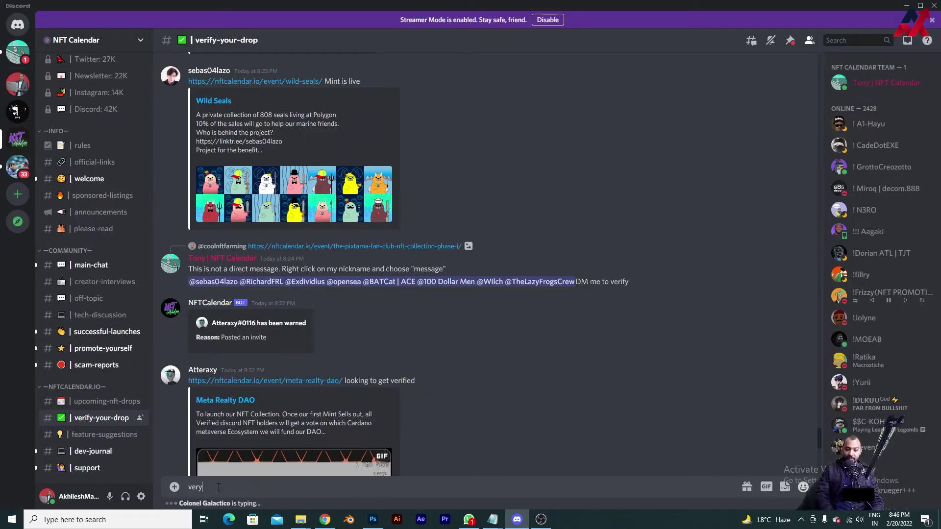
key("BackSpace")
type("ify")
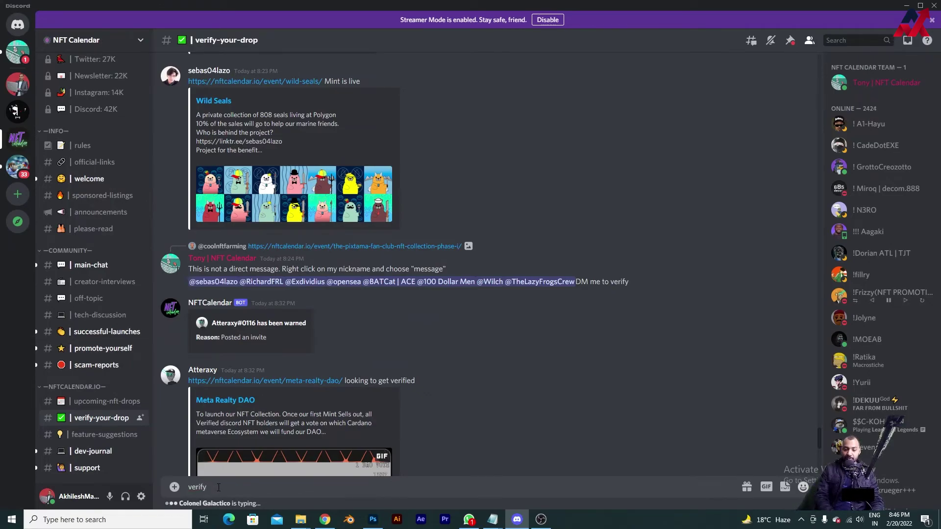
type(" my drop")
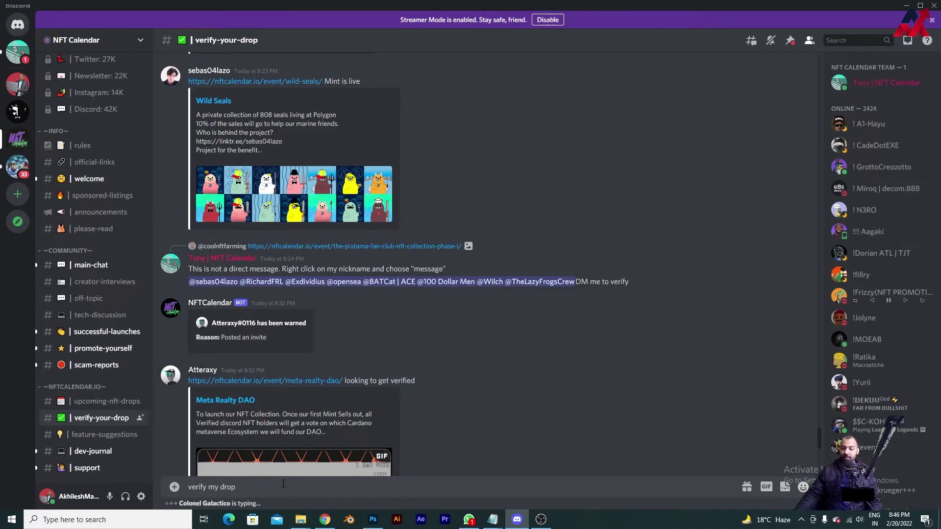
left_click(325, 520)
left_click(64, 8)
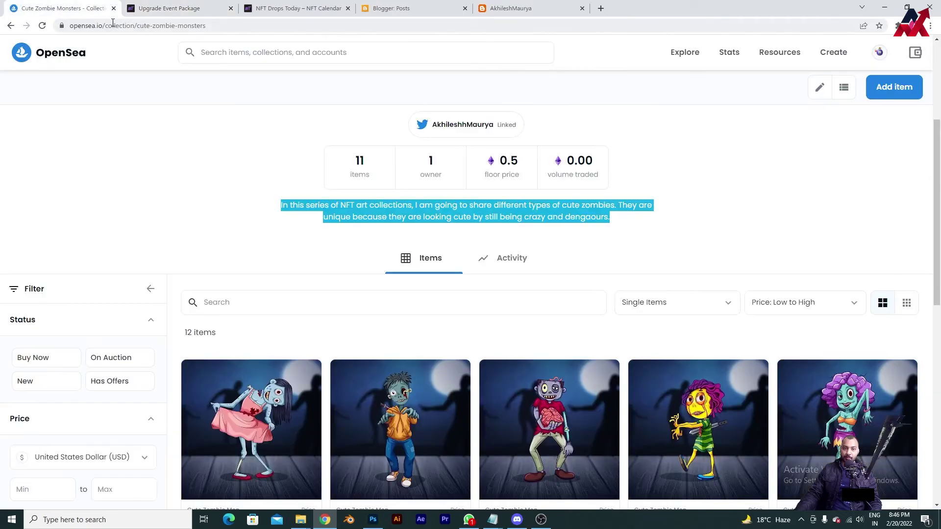
left_click(147, 25)
key("ctrl+c")
key("alt+Tab")
key("ctrl+v")
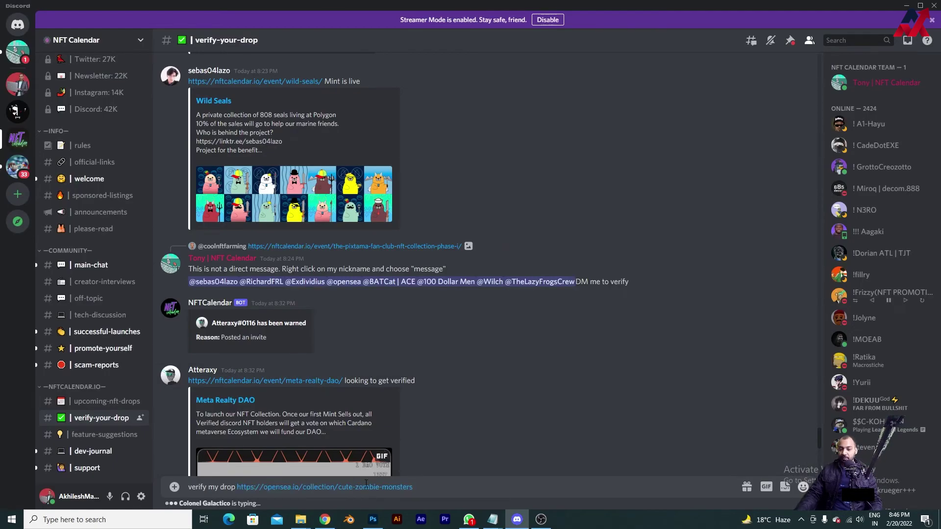
scroll(448, 453, "down", 4)
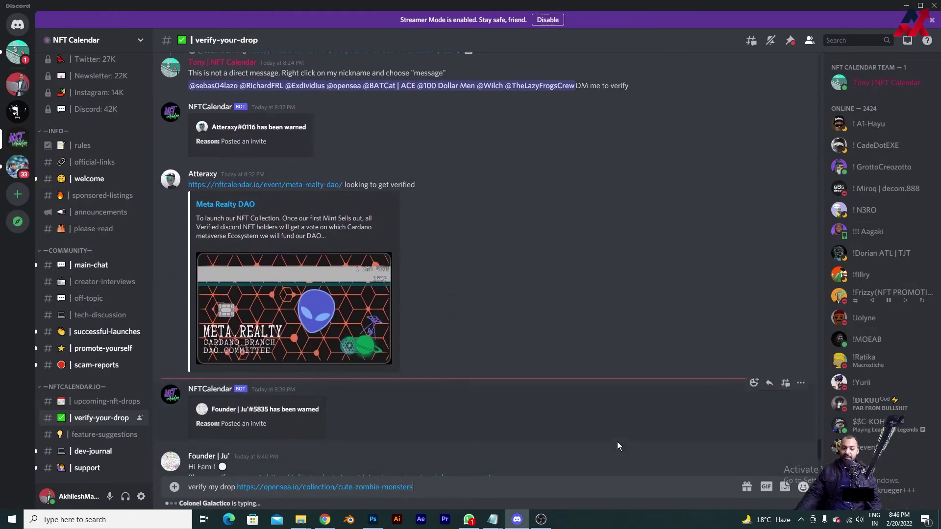
scroll(514, 296, "down", 3)
key("ctrl+a")
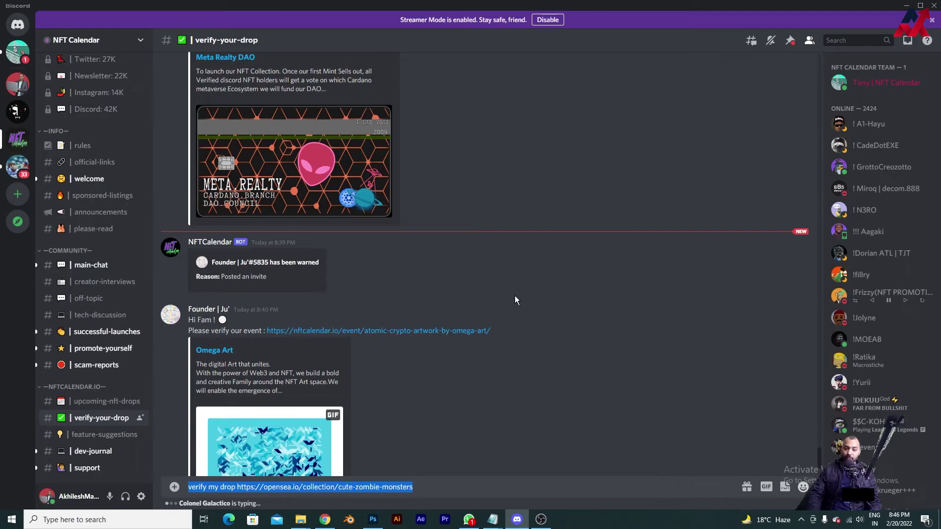
key("BackSpace")
scroll(514, 300, "down", 2)
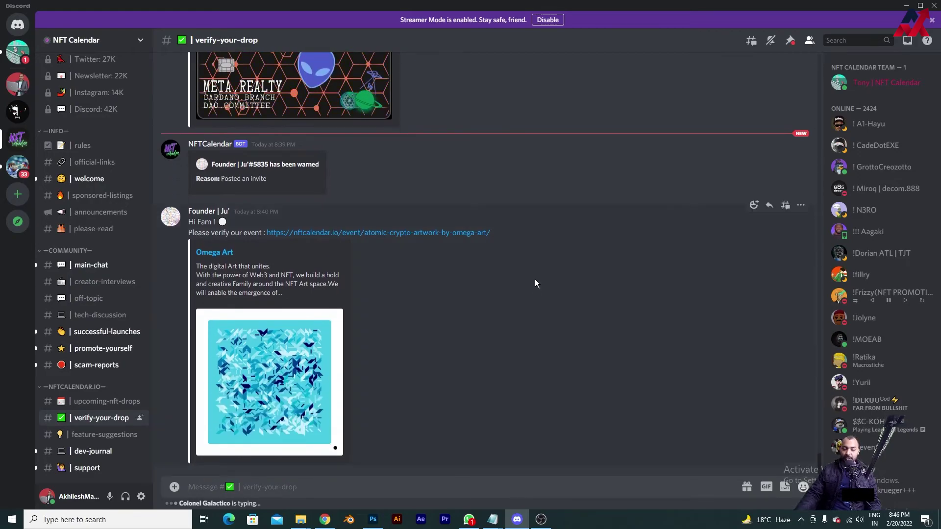
scroll(526, 280, "up", 6)
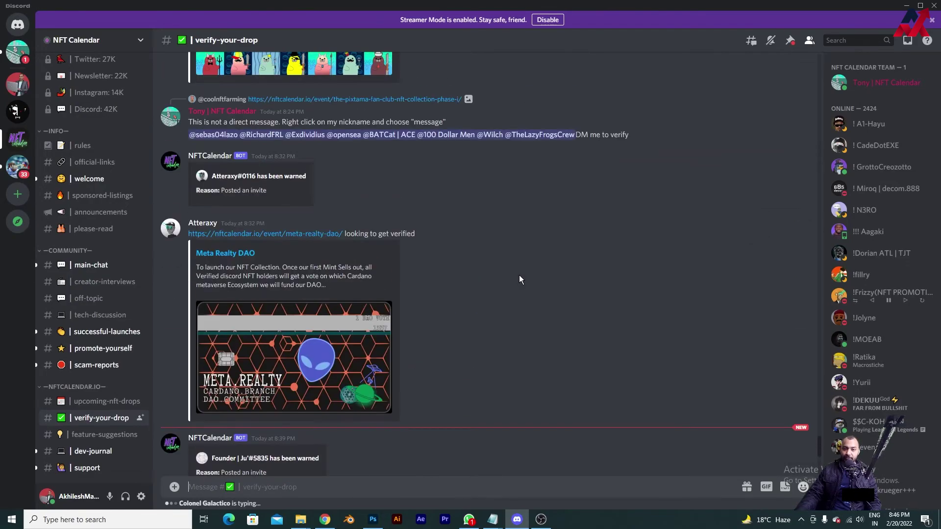
left_click(240, 112)
left_click(307, 256)
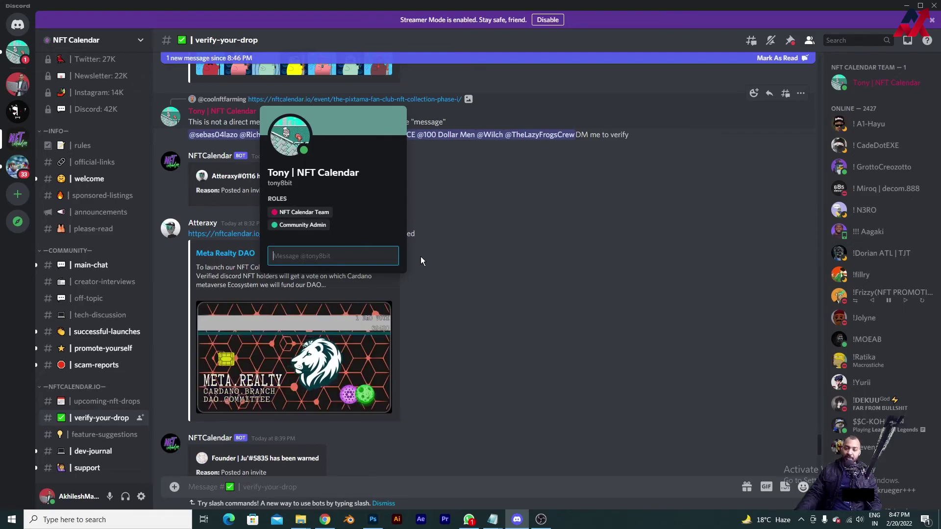
left_click(526, 269)
scroll(522, 268, "up", 15)
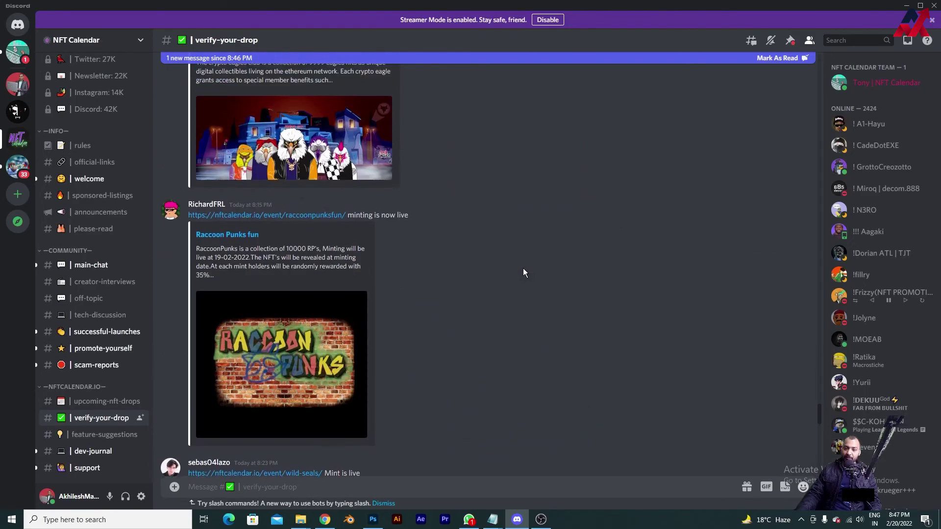